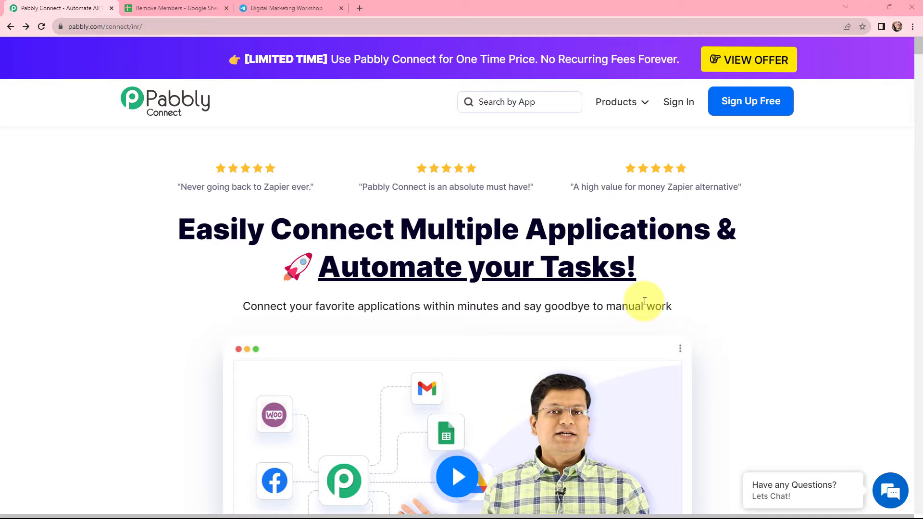
Step: Switch to the Remove Members spreadsheet listing the users and their user IDs
{"action": "key", "text": "ctrl+Tab"}
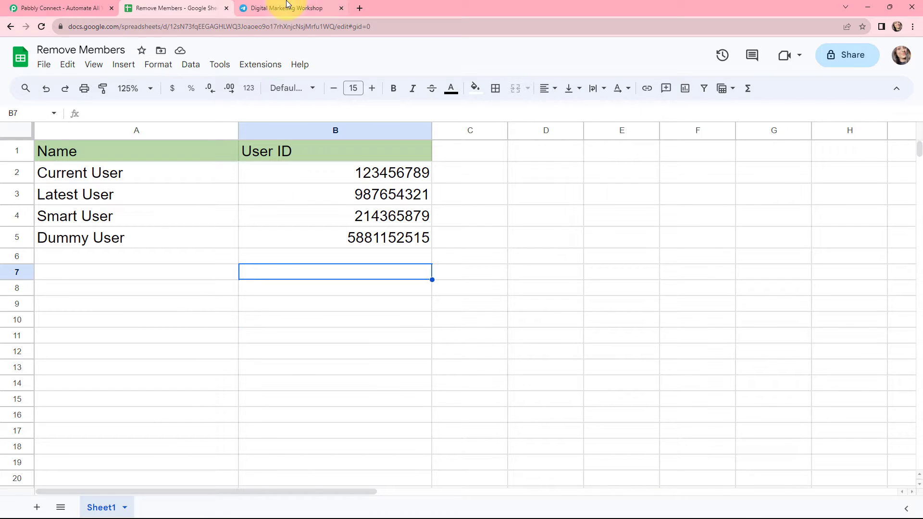
Step: Check the Digital Marketing Workshop Telegram group, then return to the Pabbly Connect page
{"action": "left_click", "coordinate": [261, 8]}
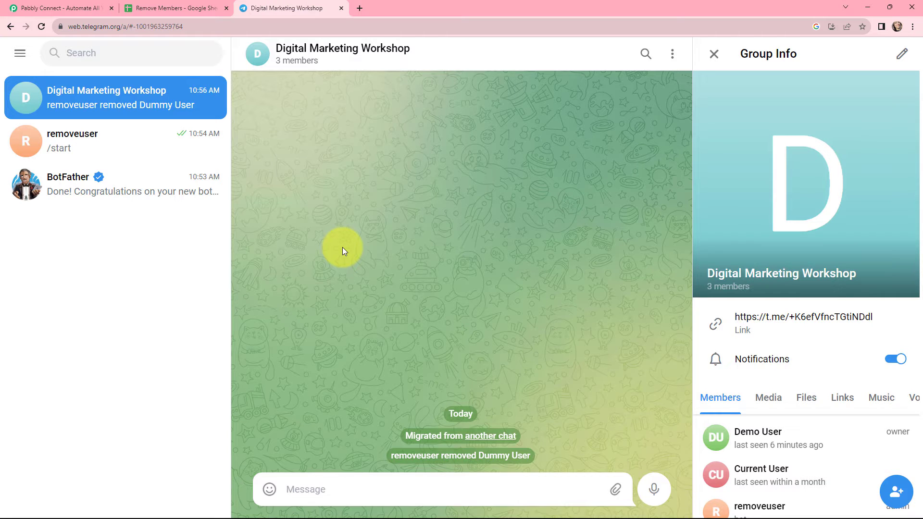
{"action": "key", "text": "ctrl+1"}
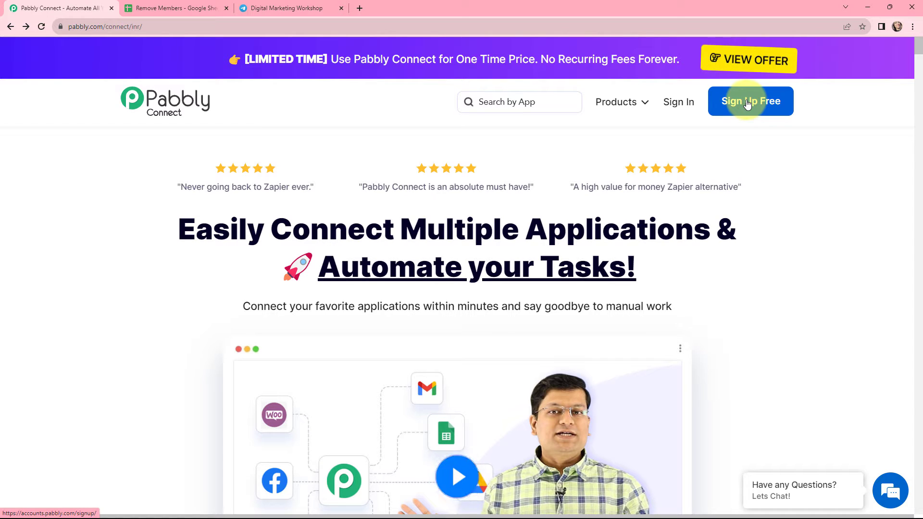
Step: Sign in to Pabbly and open Pabbly Connect from the apps list to start a workflow
{"action": "left_click", "coordinate": [679, 103]}
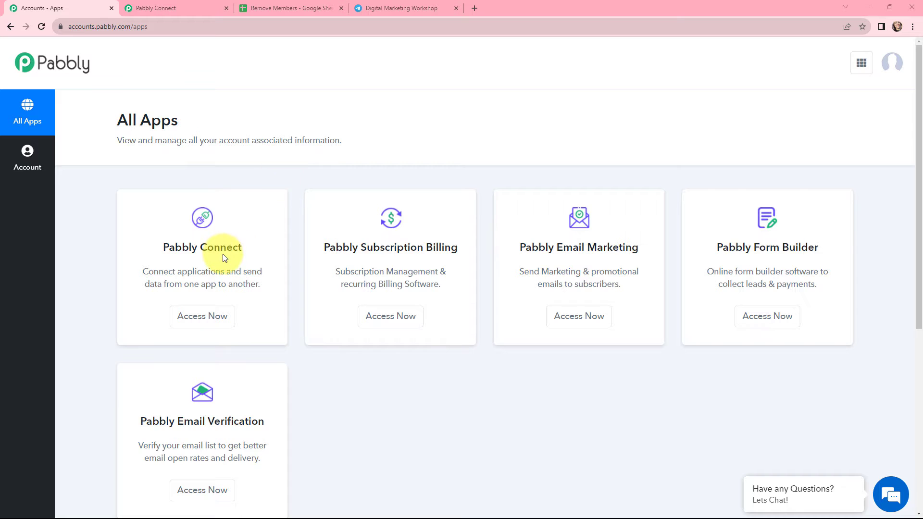
{"action": "left_click", "coordinate": [203, 317]}
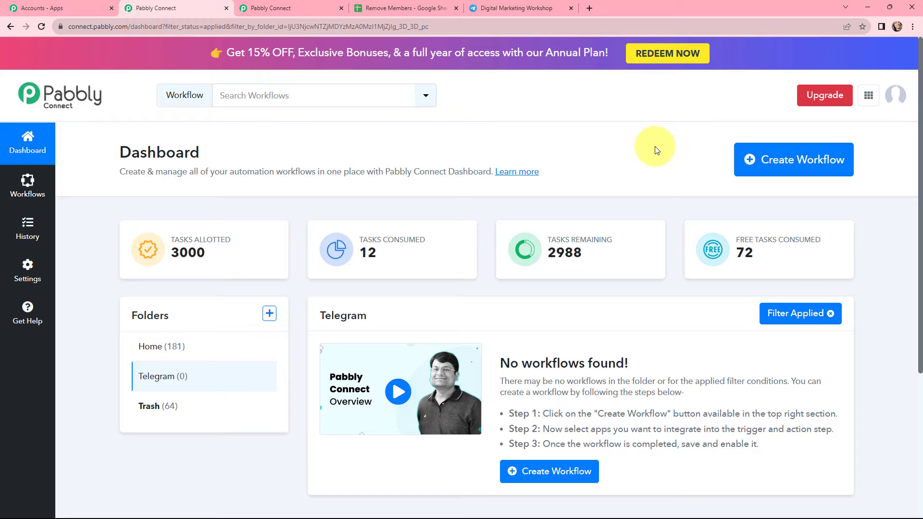
{"action": "left_click", "coordinate": [794, 160]}
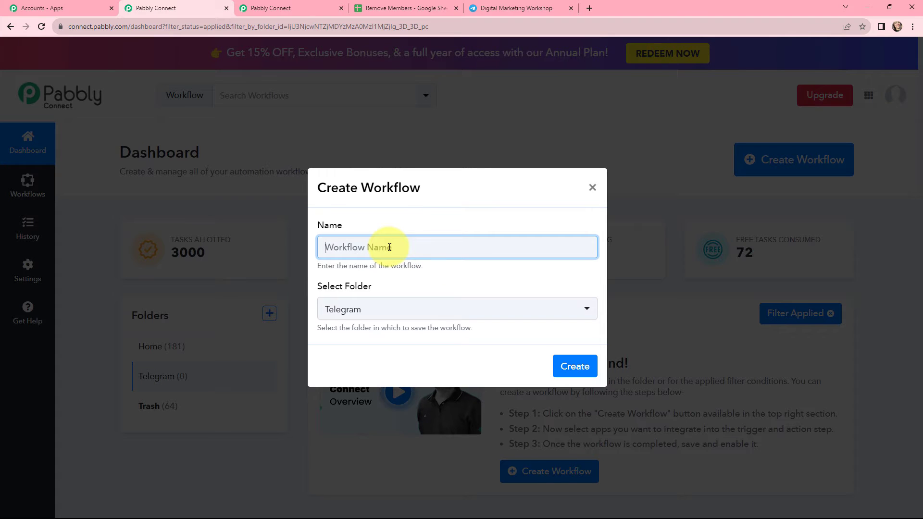
Step: Create the workflow 'Remove User from Telegram Group Automatically' in the Telegram folder
{"action": "type", "text": "Remove User from Telegram Group Automatically"}
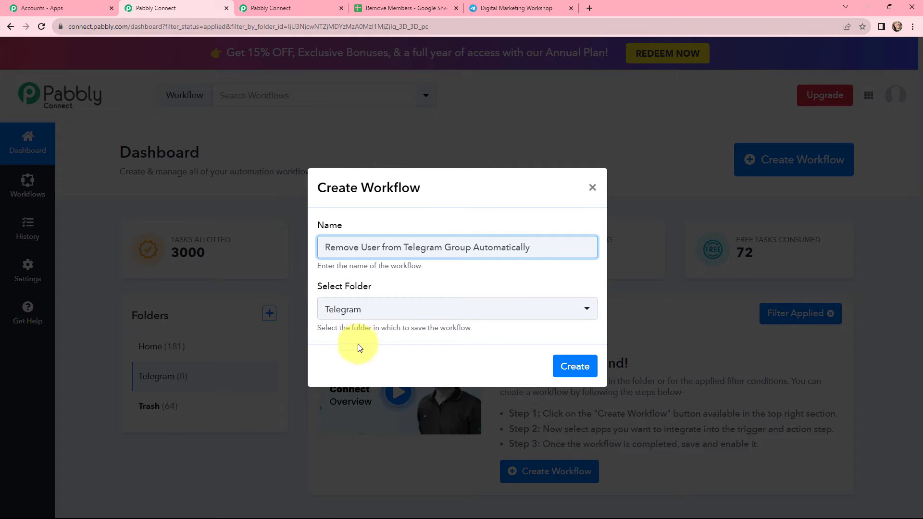
{"action": "left_click", "coordinate": [572, 366]}
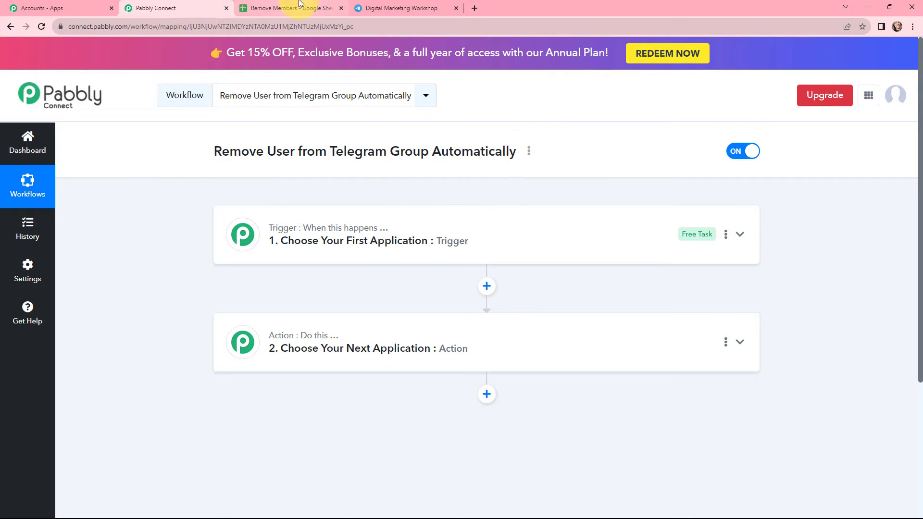
Step: Glance at the Remove Members sheet, then expand the workflow's trigger step in the editor
{"action": "left_click", "coordinate": [290, 8]}
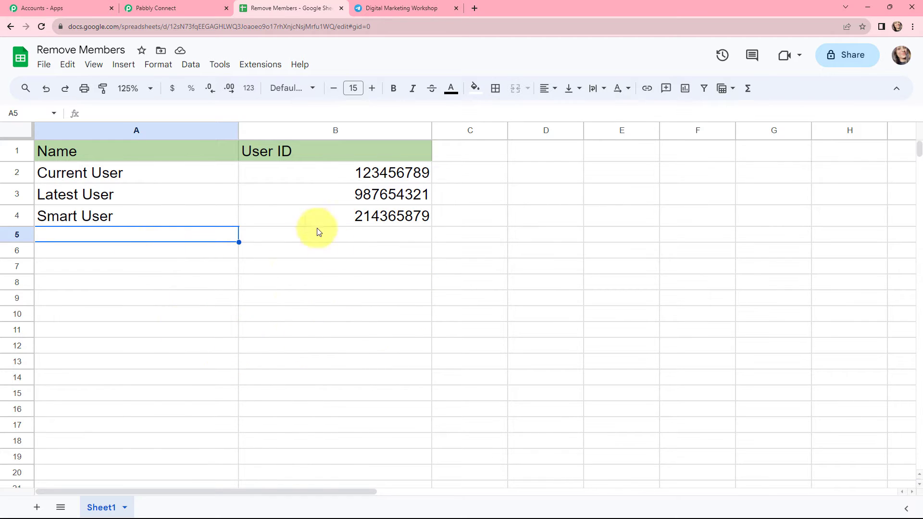
{"action": "left_click", "coordinate": [210, 6]}
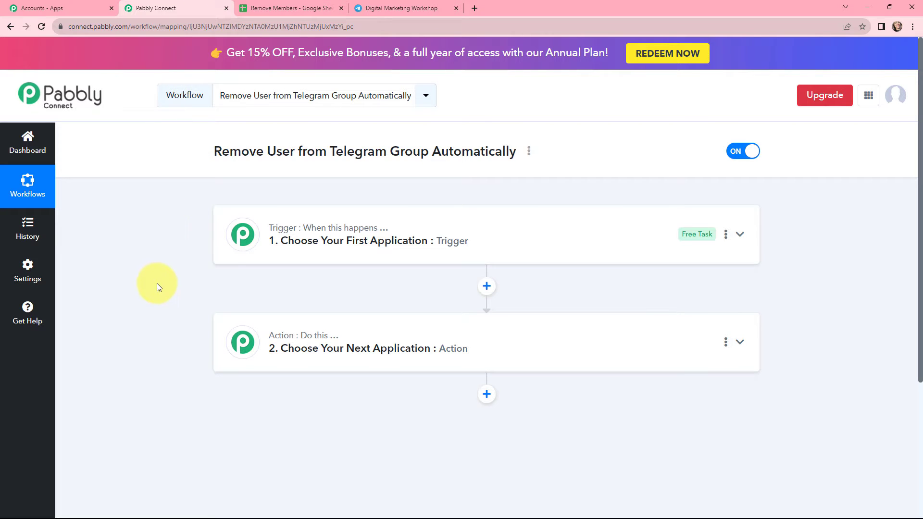
{"action": "left_click", "coordinate": [274, 220]}
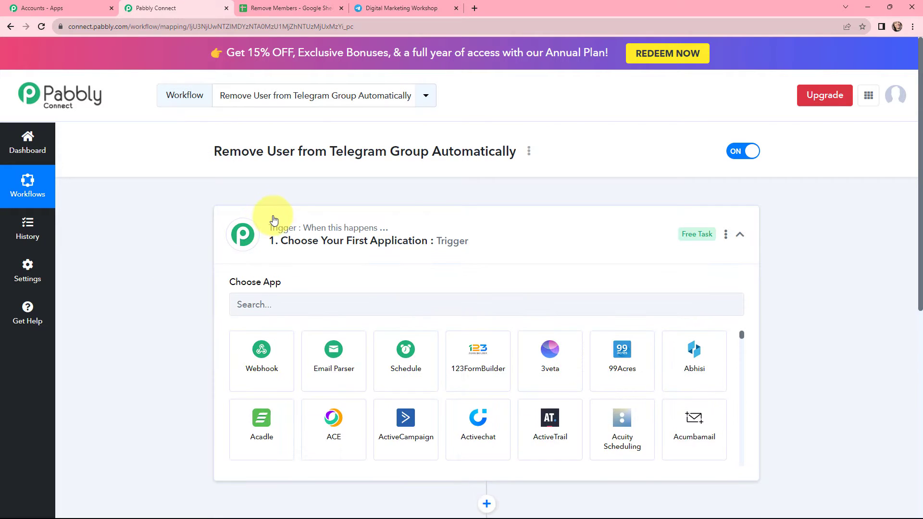
Step: Set the trigger app to Google Sheets with the New or Updated Spreadsheet Row event
{"action": "left_click", "coordinate": [354, 306]}
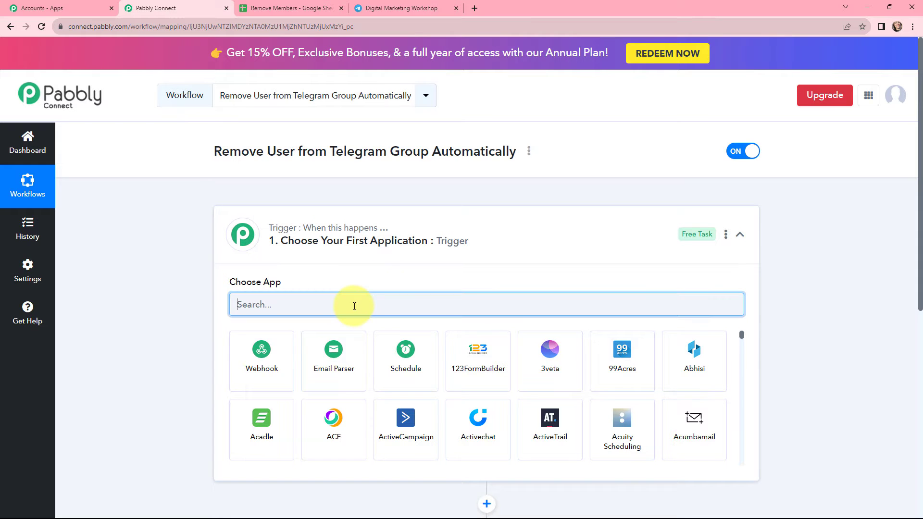
{"action": "type", "text": "goog"}
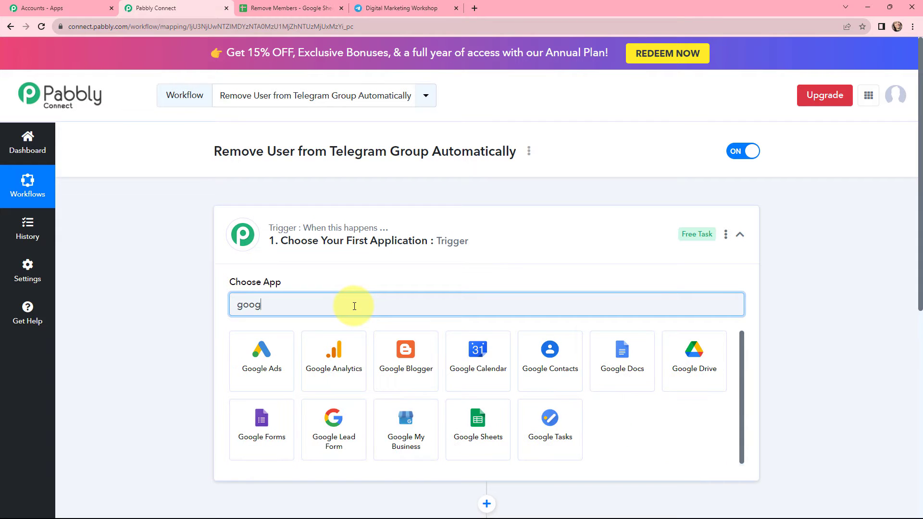
{"action": "type", "text": "le sh"}
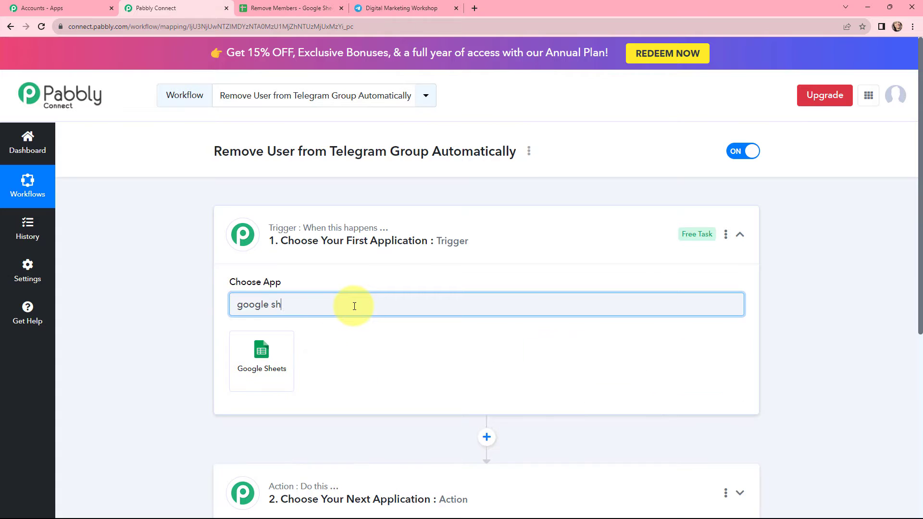
{"action": "left_click", "coordinate": [272, 352]}
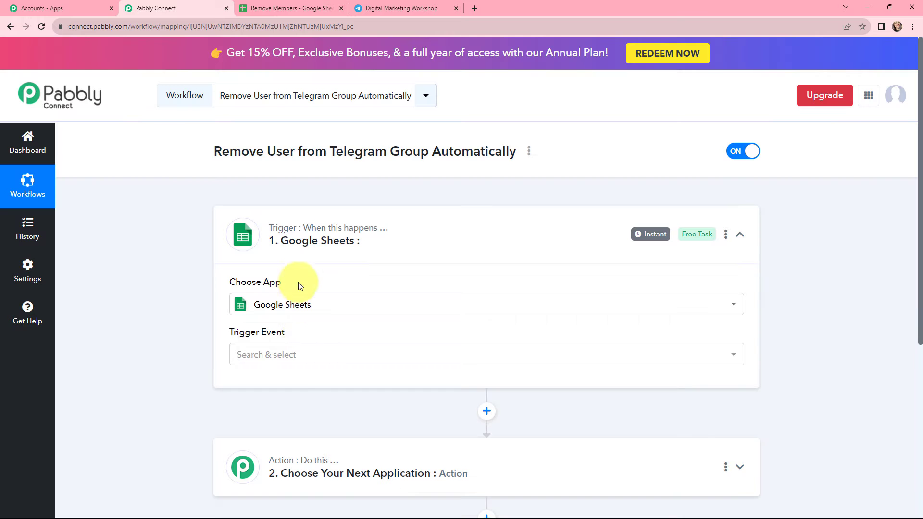
{"action": "left_click", "coordinate": [271, 354]}
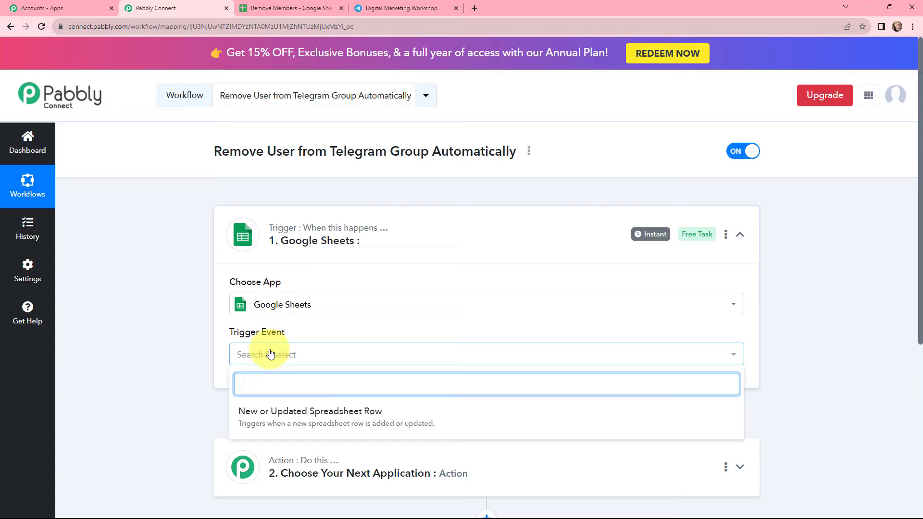
{"action": "left_click", "coordinate": [289, 412]}
Step: Scroll to the generated webhook URL and highlight its setup instructions
{"action": "scroll", "coordinate": [321, 382], "scroll_direction": "down", "scroll_amount": 3}
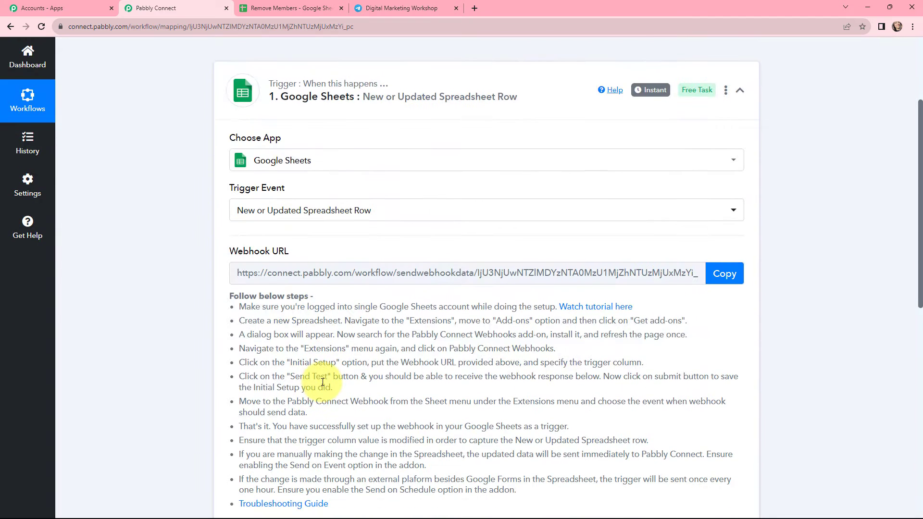
{"action": "scroll", "coordinate": [321, 382], "scroll_direction": "down", "scroll_amount": 1}
{"action": "left_click_drag", "start_coordinate": [289, 203], "coordinate": [236, 202]}
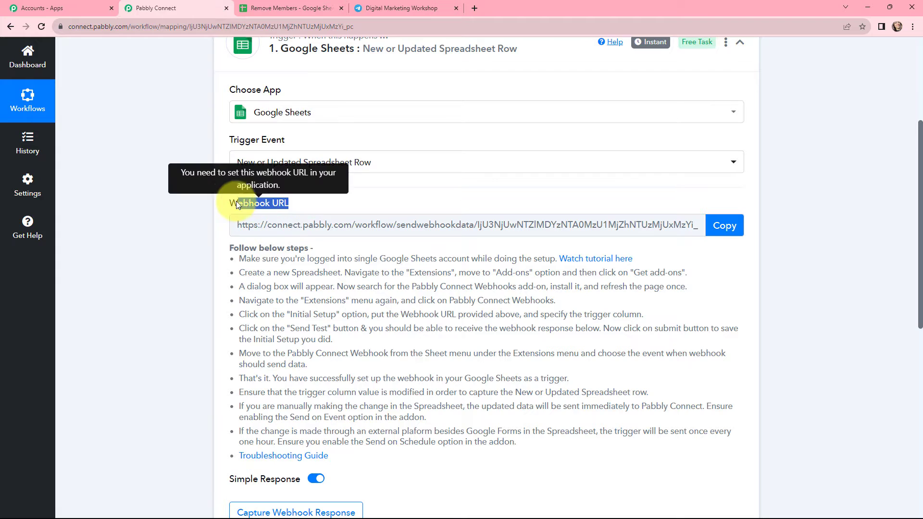
{"action": "left_click_drag", "start_coordinate": [220, 241], "coordinate": [329, 458]}
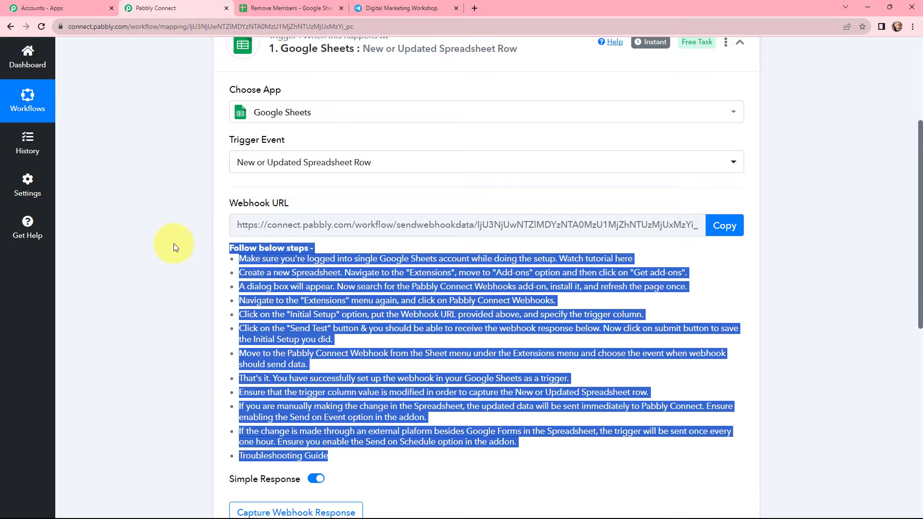
Step: Look up the Pabbly Connect Webhooks add-on in the marketplace to confirm it's installed
{"action": "left_click", "coordinate": [294, 4]}
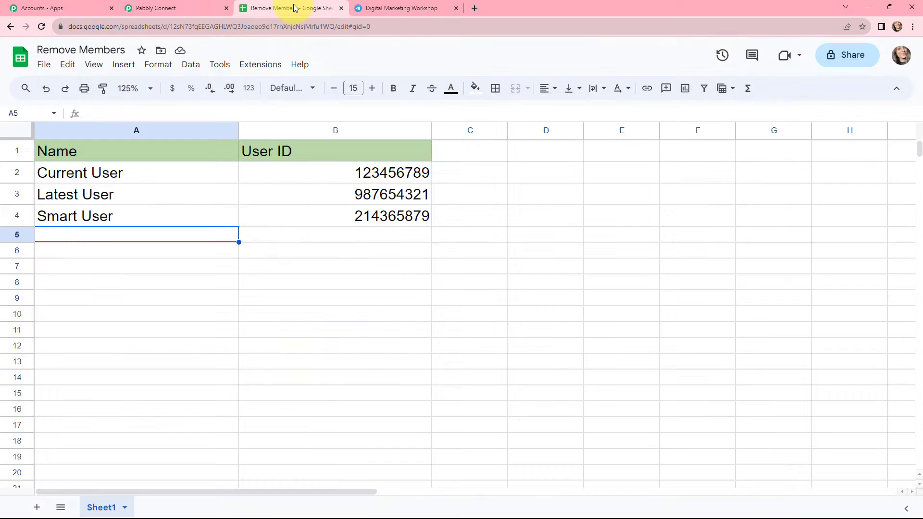
{"action": "left_click", "coordinate": [262, 64]}
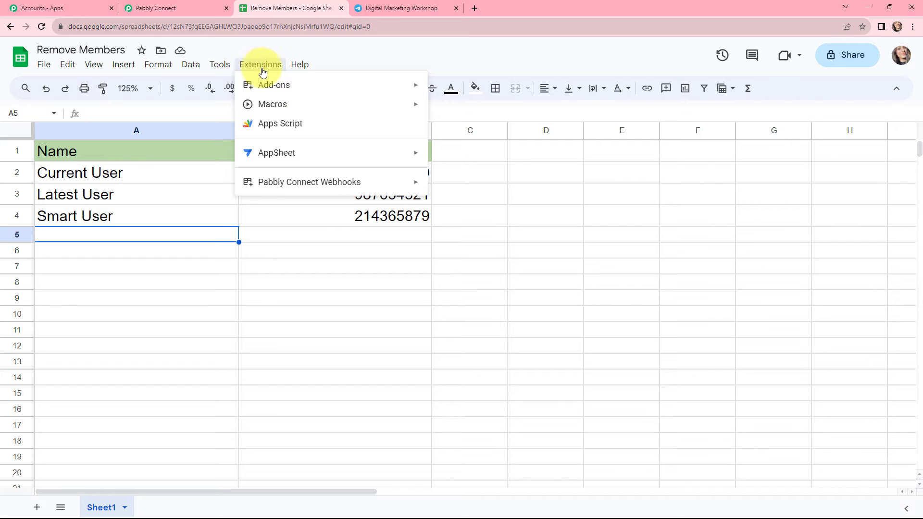
{"action": "mouse_move", "coordinate": [278, 181]}
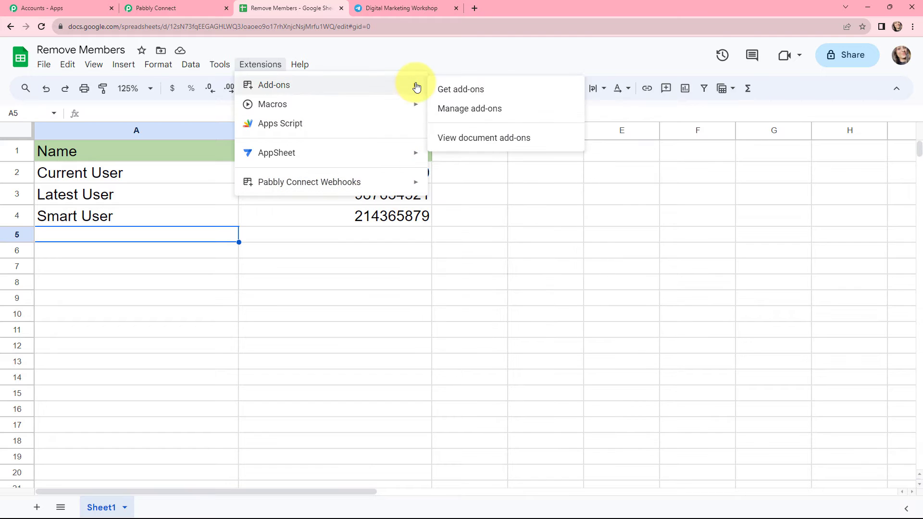
{"action": "left_click", "coordinate": [434, 88]}
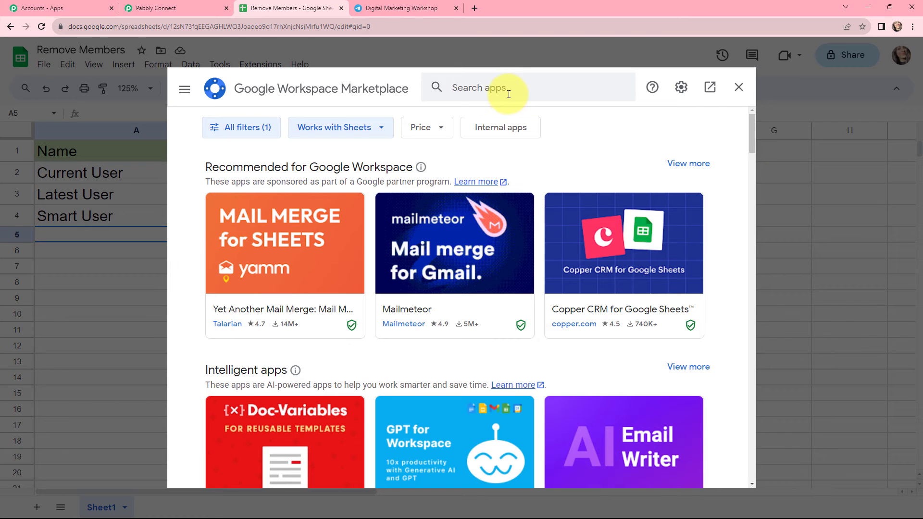
{"action": "left_click", "coordinate": [509, 89]}
{"action": "type", "text": "pab"}
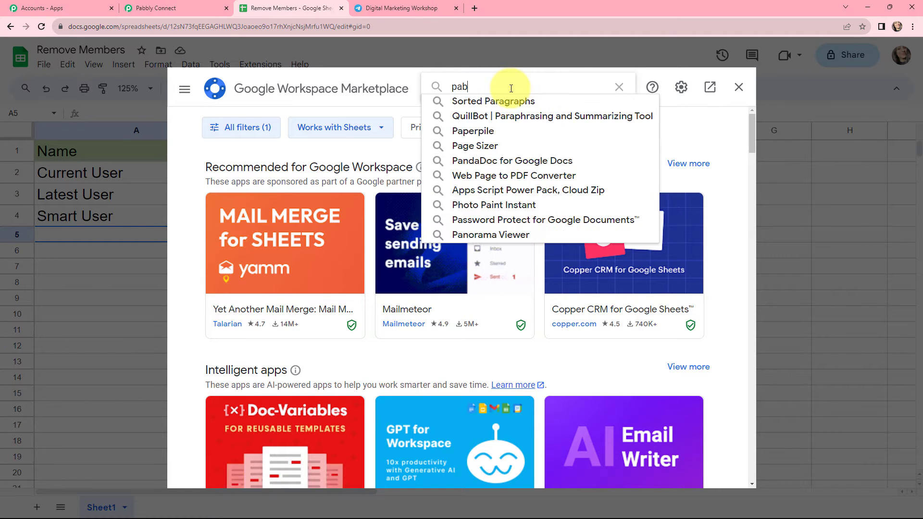
{"action": "type", "text": "bl"}
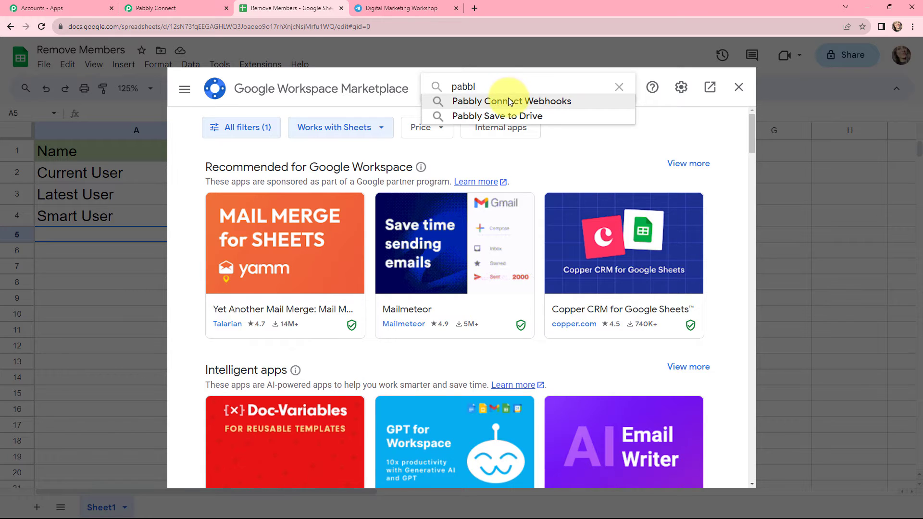
{"action": "left_click", "coordinate": [508, 100]}
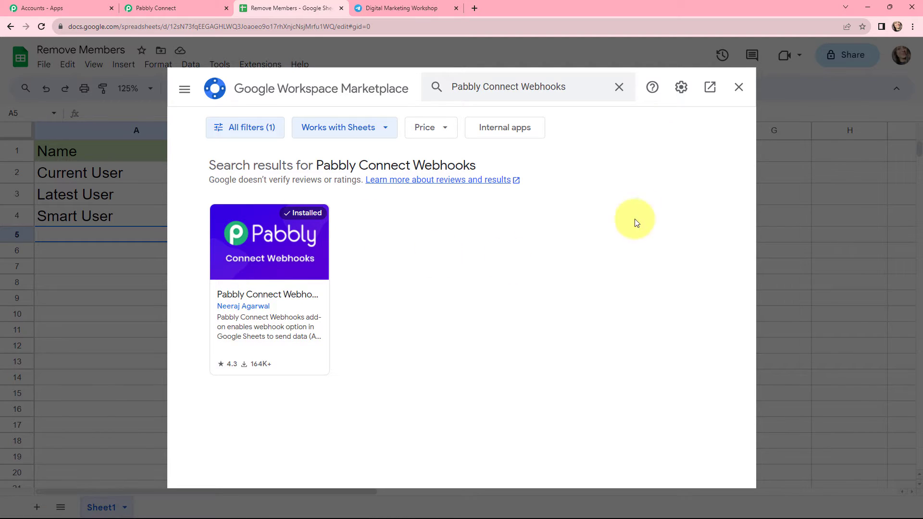
{"action": "left_click", "coordinate": [739, 89]}
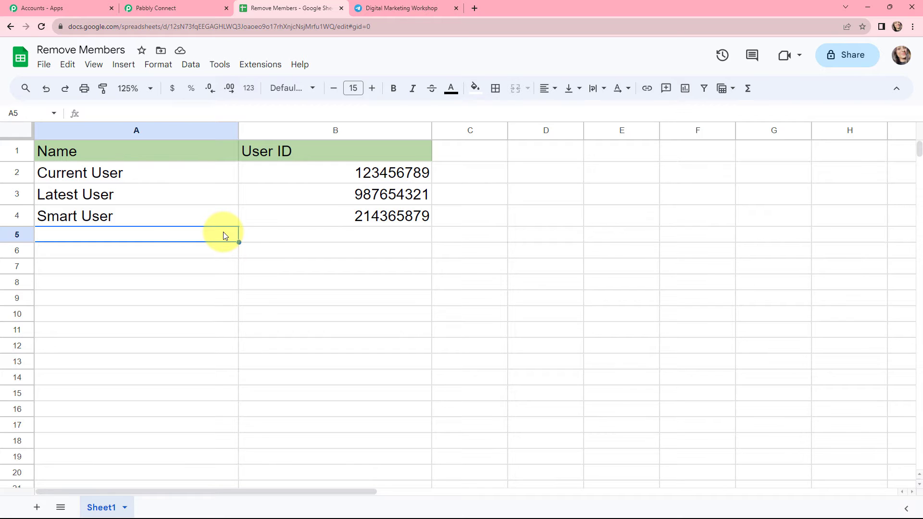
Step: Open Initial Setup from the Pabbly Connect Webhooks extension menu
{"action": "left_click", "coordinate": [265, 65]}
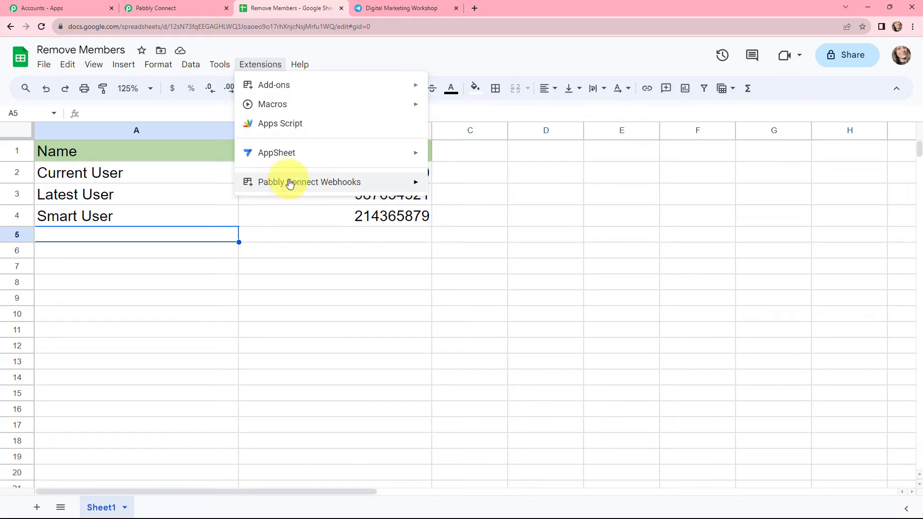
{"action": "mouse_move", "coordinate": [354, 184]}
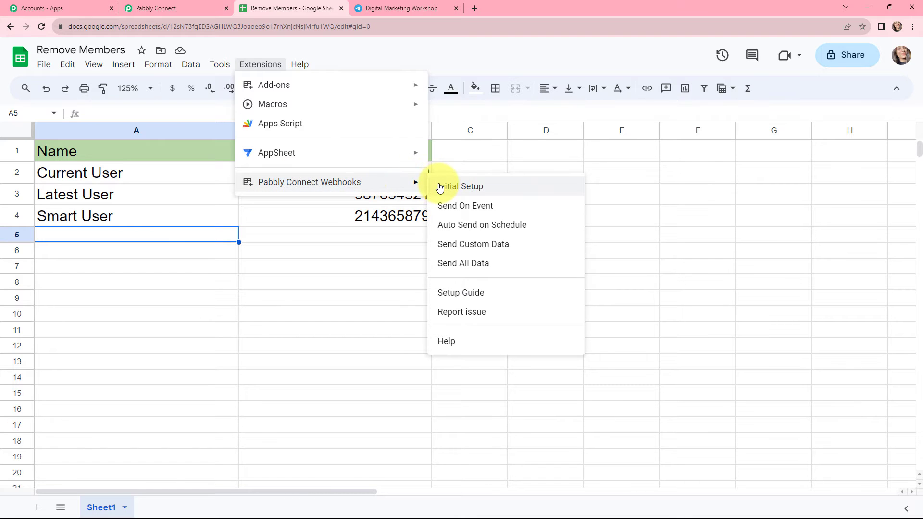
{"action": "left_click", "coordinate": [460, 189]}
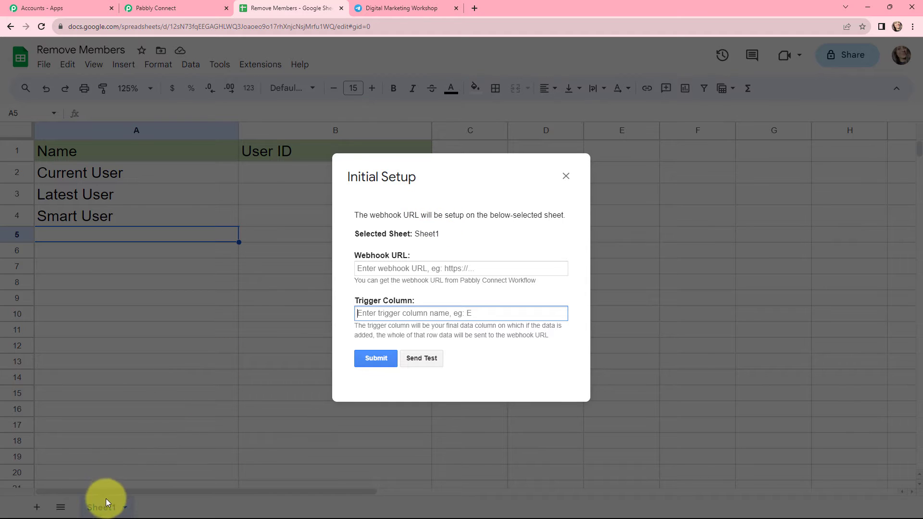
Step: Copy the workflow's webhook URL from Pabbly Connect and paste it into Initial Setup
{"action": "left_click_drag", "start_coordinate": [455, 241], "coordinate": [425, 236]}
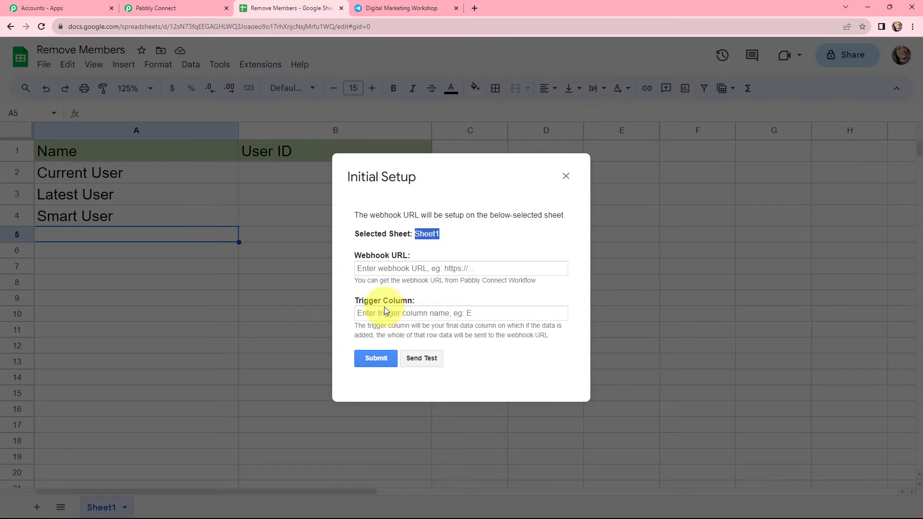
{"action": "left_click", "coordinate": [163, 8]}
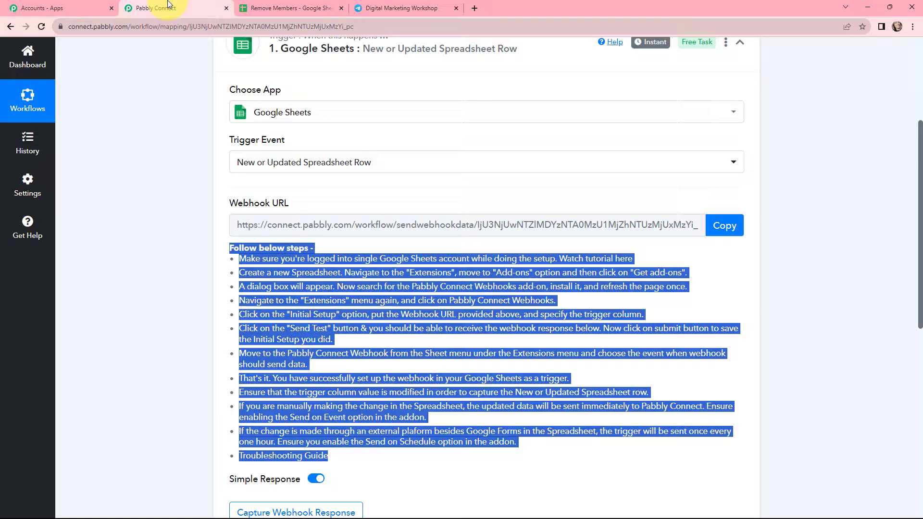
{"action": "left_click", "coordinate": [717, 231]}
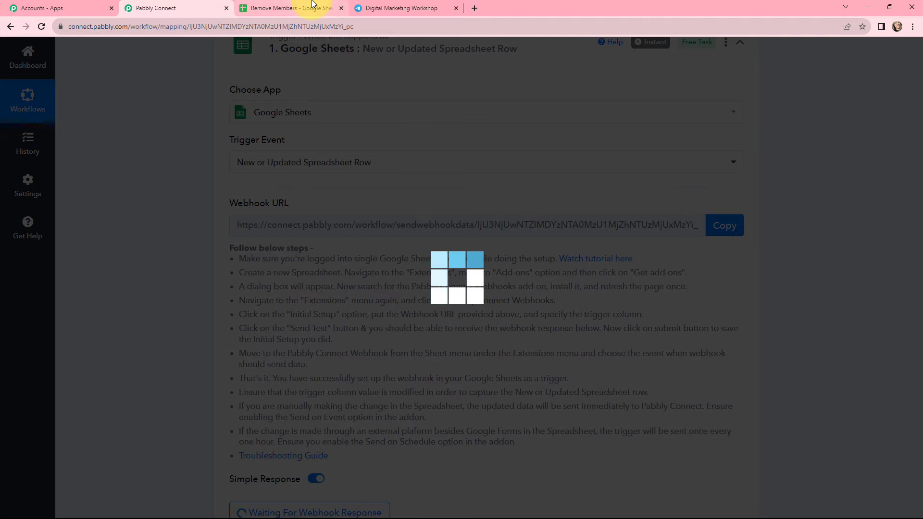
{"action": "left_click", "coordinate": [260, 8]}
{"action": "left_click", "coordinate": [406, 268]}
{"action": "key", "text": "ctrl+v"}
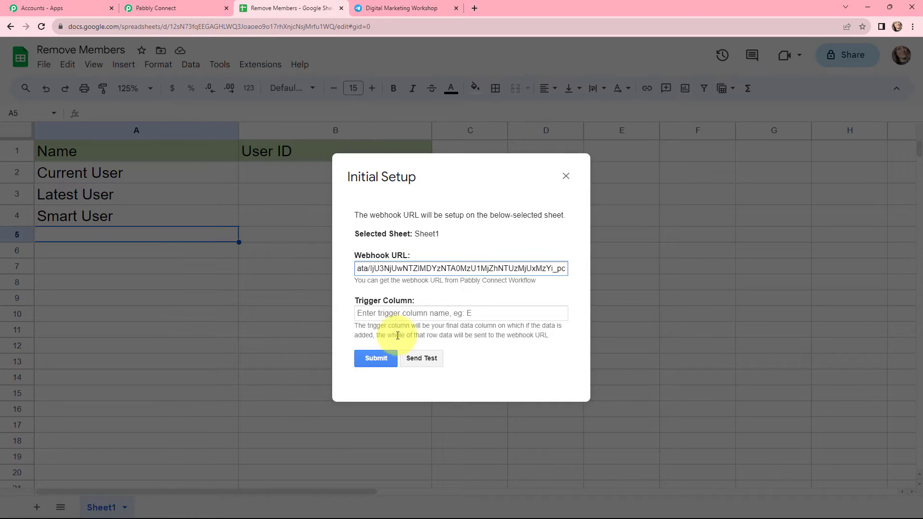
Step: Set the trigger column to b, submit the setup, and close the dialog
{"action": "left_click", "coordinate": [402, 313]}
{"action": "type", "text": "b"}
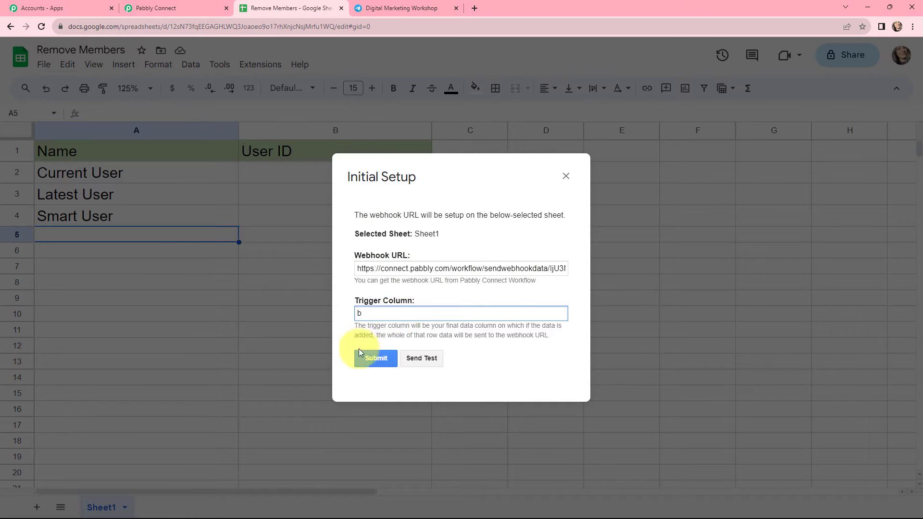
{"action": "left_click", "coordinate": [370, 359]}
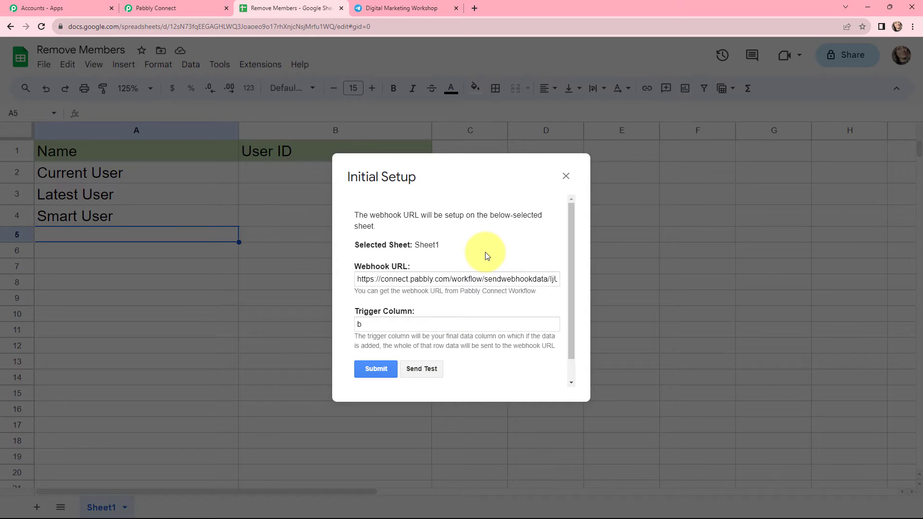
{"action": "scroll", "coordinate": [485, 252], "scroll_direction": "down", "scroll_amount": 1}
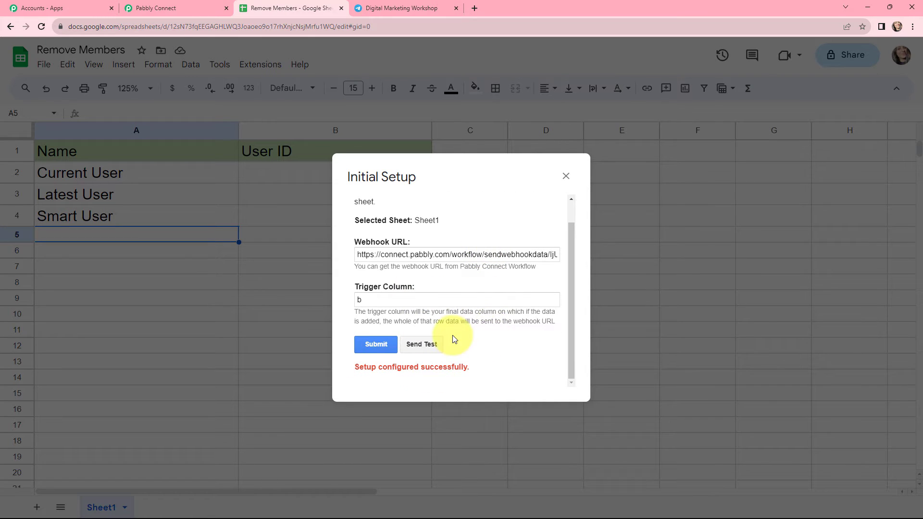
{"action": "left_click", "coordinate": [564, 178]}
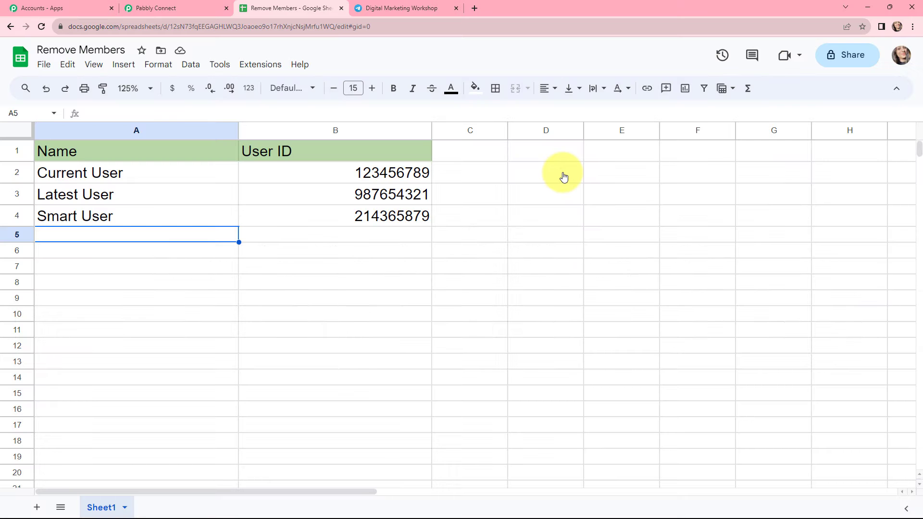
Step: Enable Send On Event for Pabbly Connect Webhooks and reload the spreadsheet
{"action": "left_click", "coordinate": [266, 65]}
{"action": "mouse_move", "coordinate": [294, 186]}
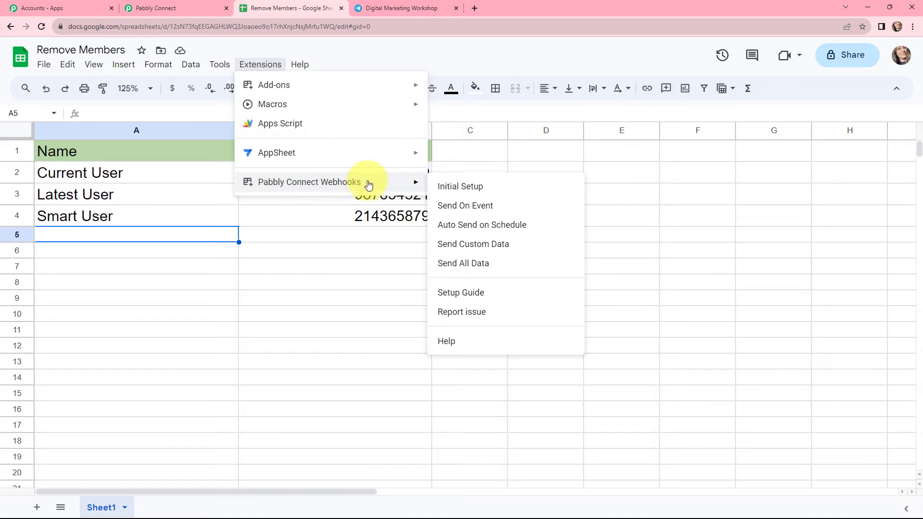
{"action": "left_click", "coordinate": [510, 207]}
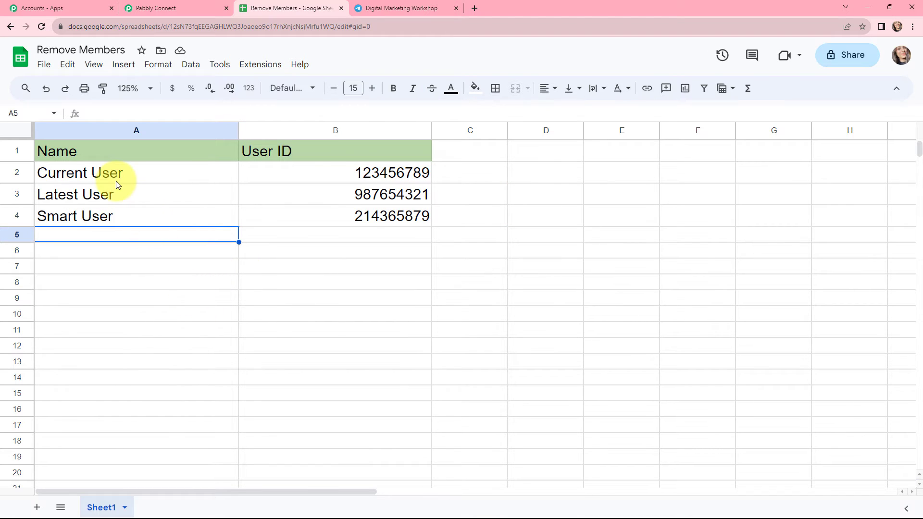
{"action": "left_click", "coordinate": [41, 26]}
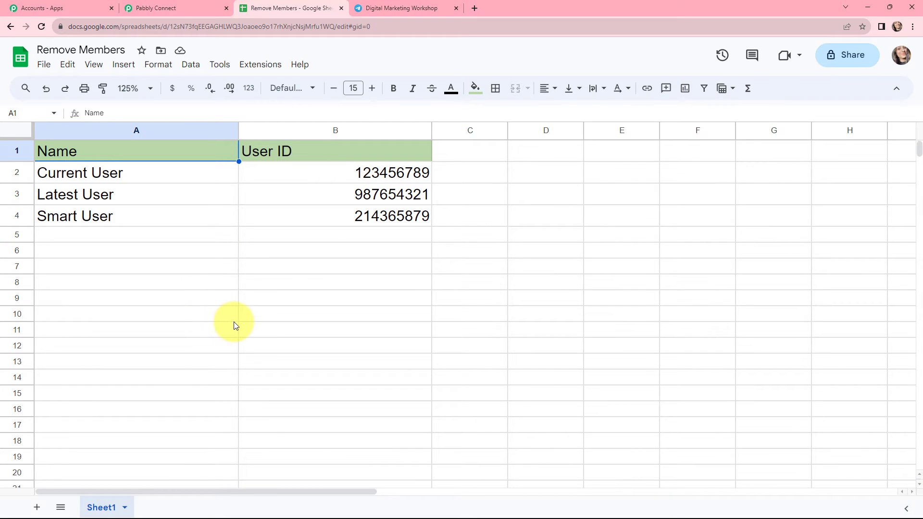
Step: View the Telegram group's member list, then return to the Remove Members sheet
{"action": "left_click", "coordinate": [392, 7]}
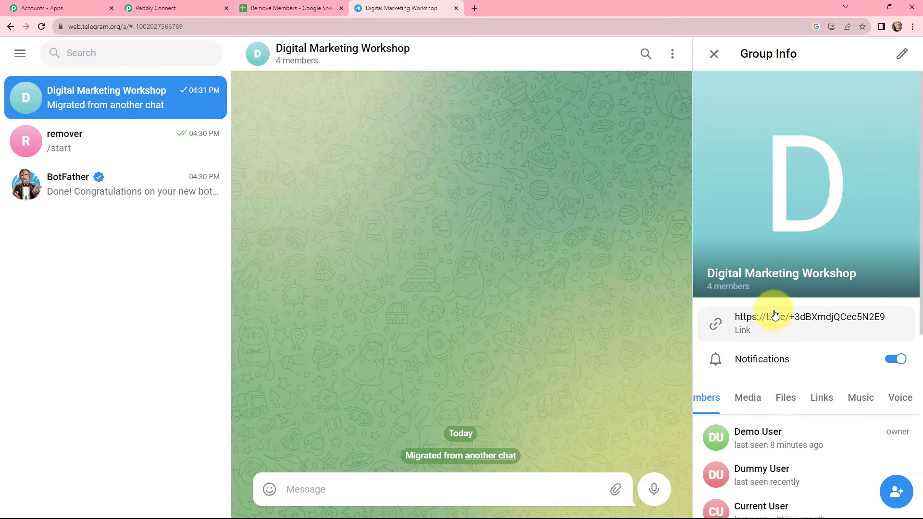
{"action": "scroll", "coordinate": [750, 319], "scroll_direction": "down", "scroll_amount": 3}
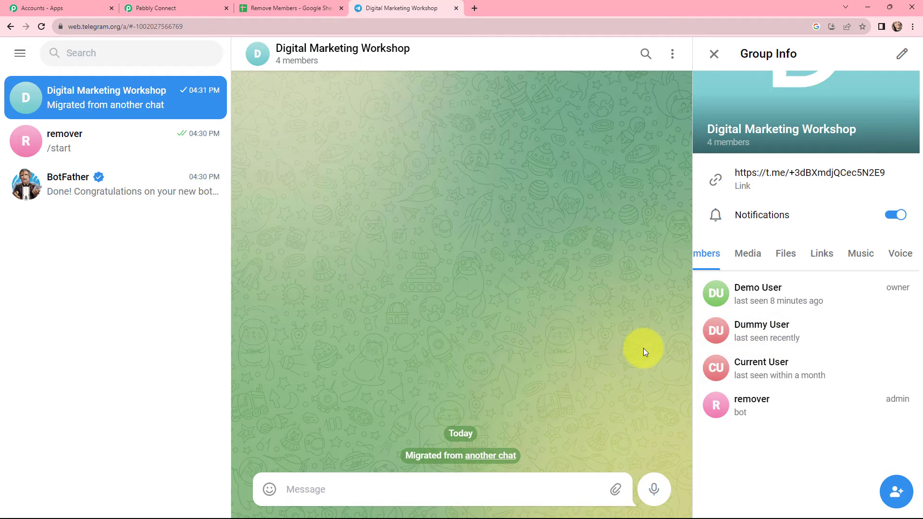
{"action": "key", "text": "ctrl+shift+Tab"}
Step: Enter 'Dummy User' as a new name in cell A5
{"action": "left_click", "coordinate": [143, 238]}
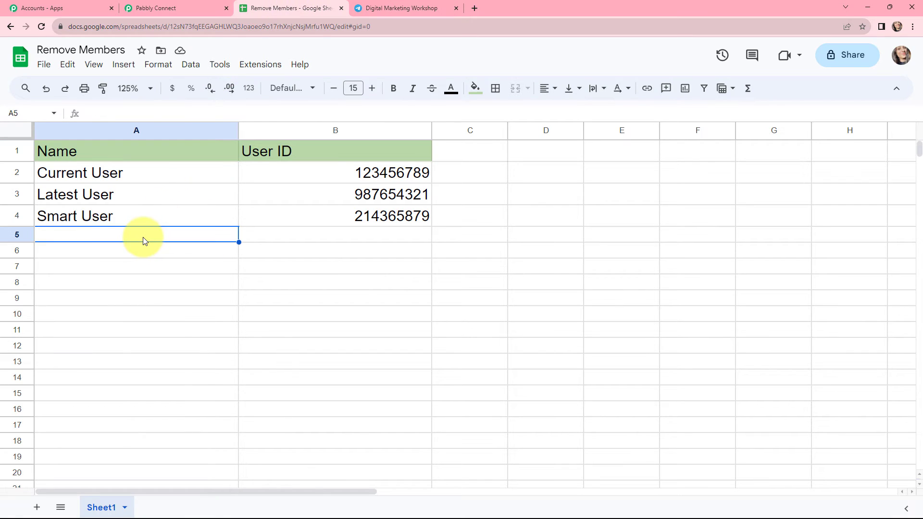
{"action": "type", "text": "Dummy "}
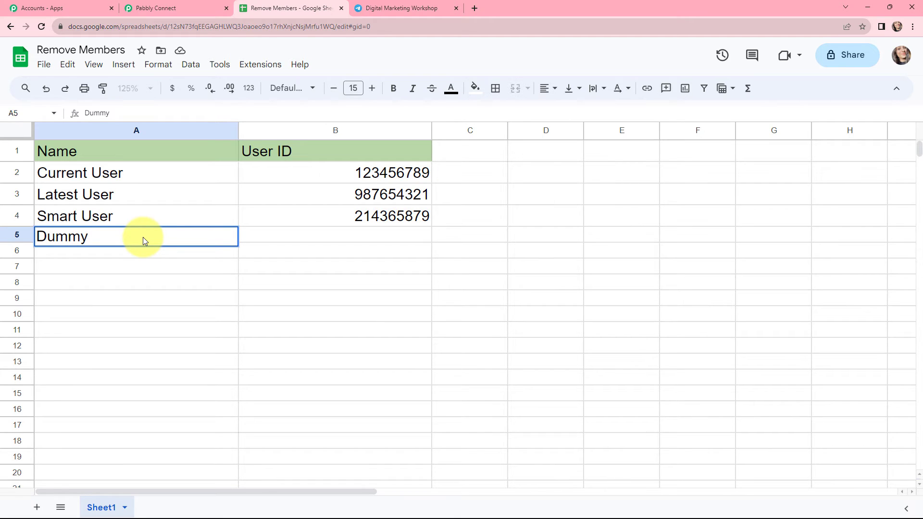
{"action": "type", "text": "User"}
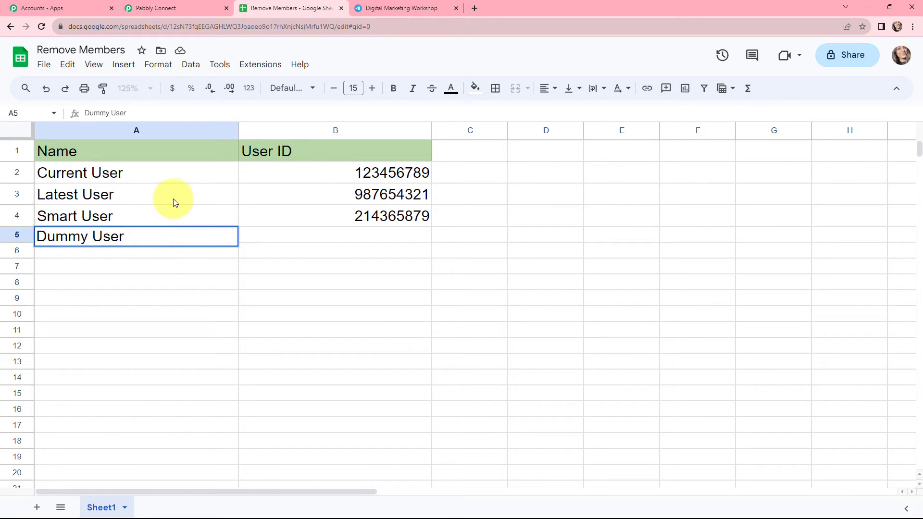
{"action": "left_click", "coordinate": [275, 236]}
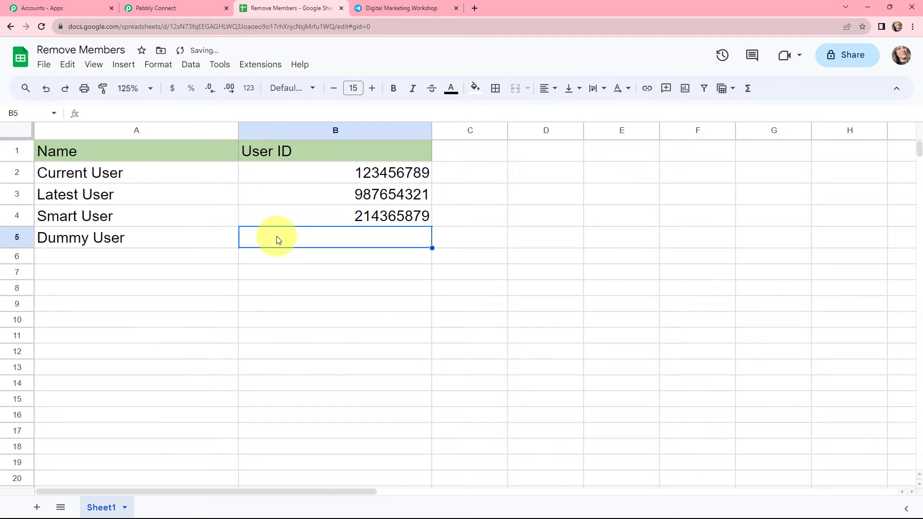
Step: Copy Dummy User's Telegram user ID from the profile URL and paste it into B5
{"action": "left_click", "coordinate": [387, 6]}
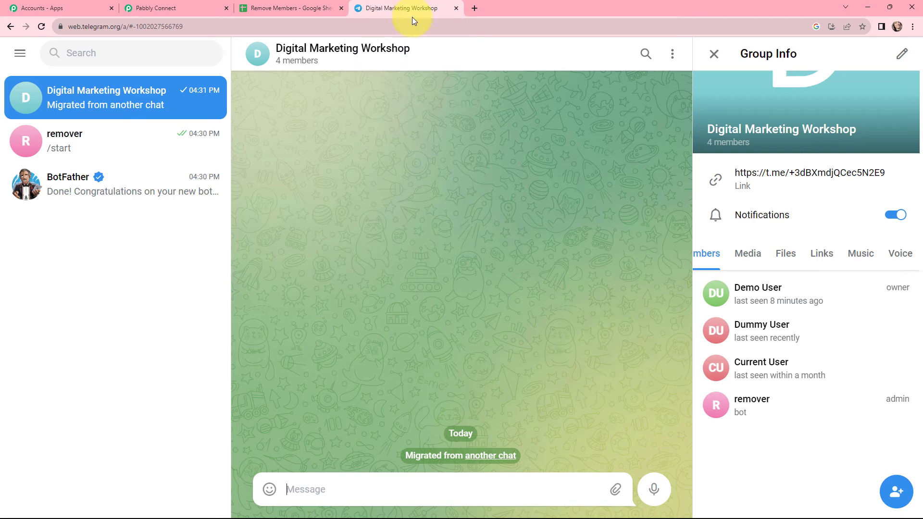
{"action": "left_click", "coordinate": [781, 328]}
{"action": "double_click", "coordinate": [157, 26]}
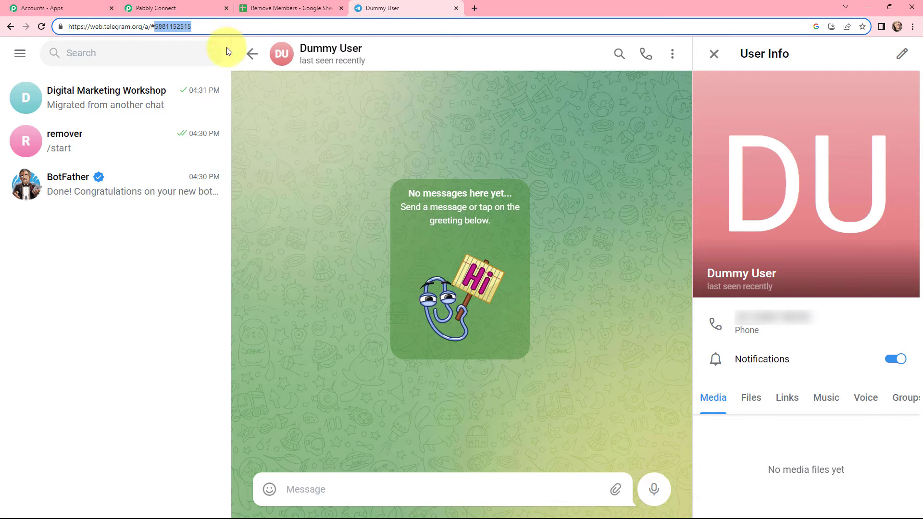
{"action": "left_click", "coordinate": [291, 7]}
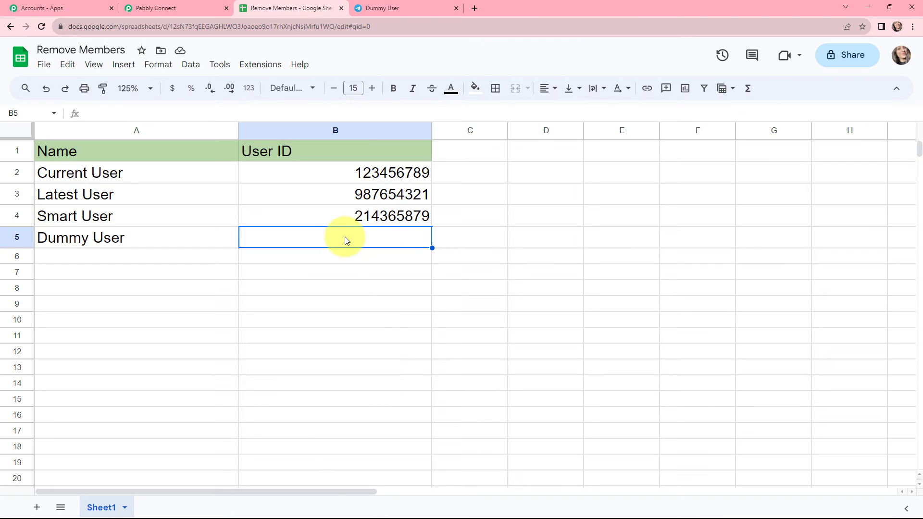
{"action": "key", "text": "ctrl+v"}
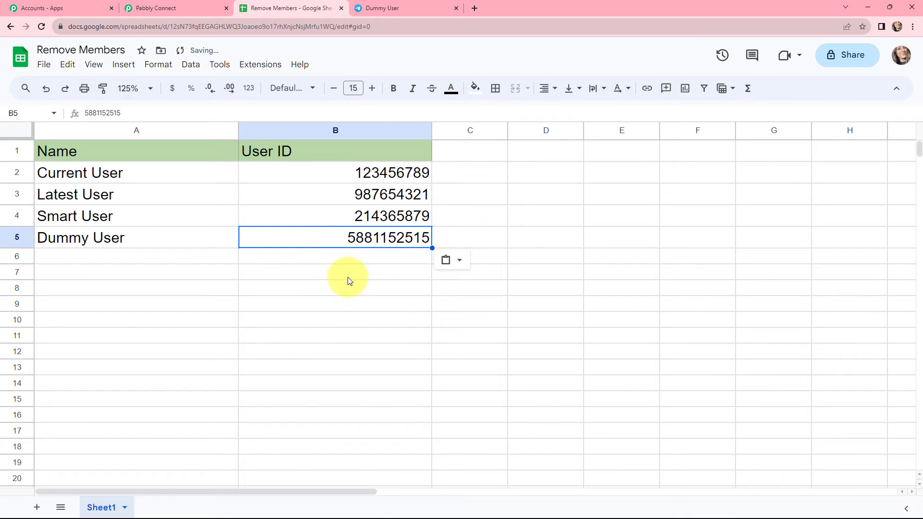
{"action": "left_click", "coordinate": [345, 275]}
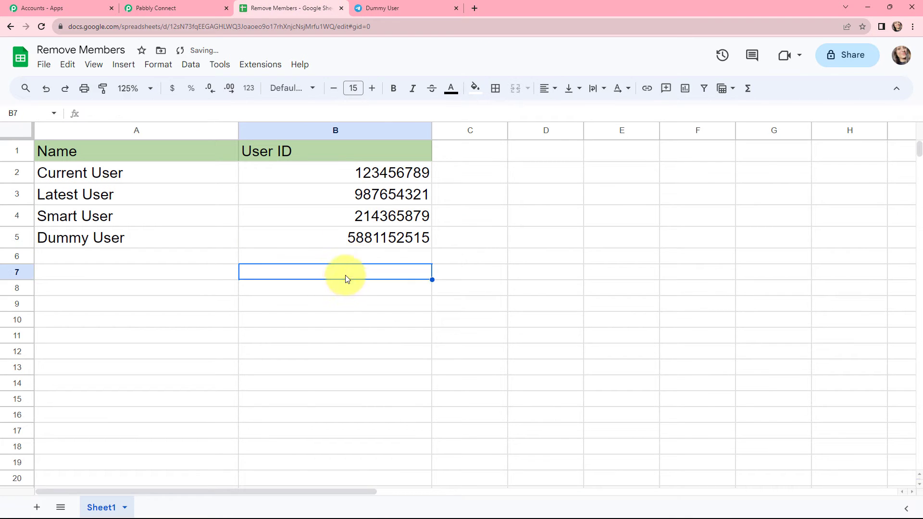
{"action": "left_click", "coordinate": [156, 8]}
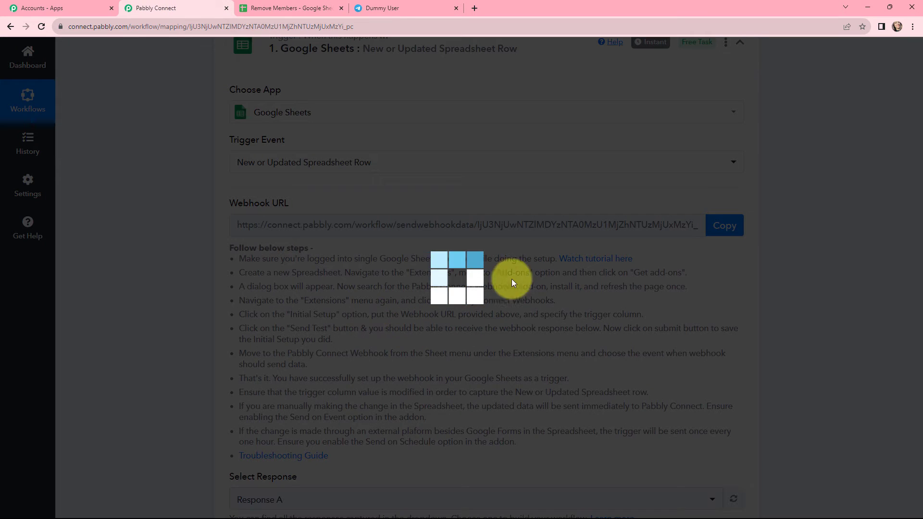
Step: Check the received User ID, TriggerColumn, SpreadsheetName, SpreadsheetID, SheetName and RowIndex values
{"action": "scroll", "coordinate": [480, 238], "scroll_direction": "down", "scroll_amount": 9}
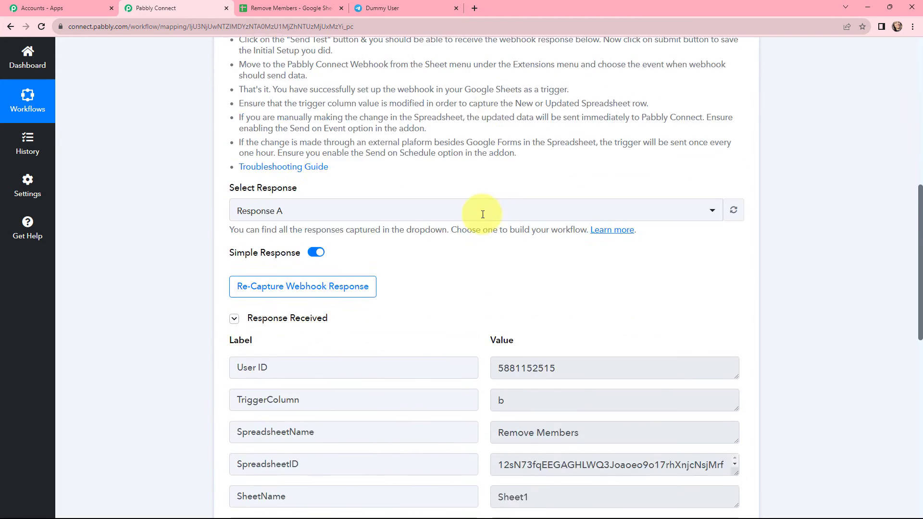
{"action": "left_click", "coordinate": [557, 222]}
{"action": "double_click", "coordinate": [540, 230]}
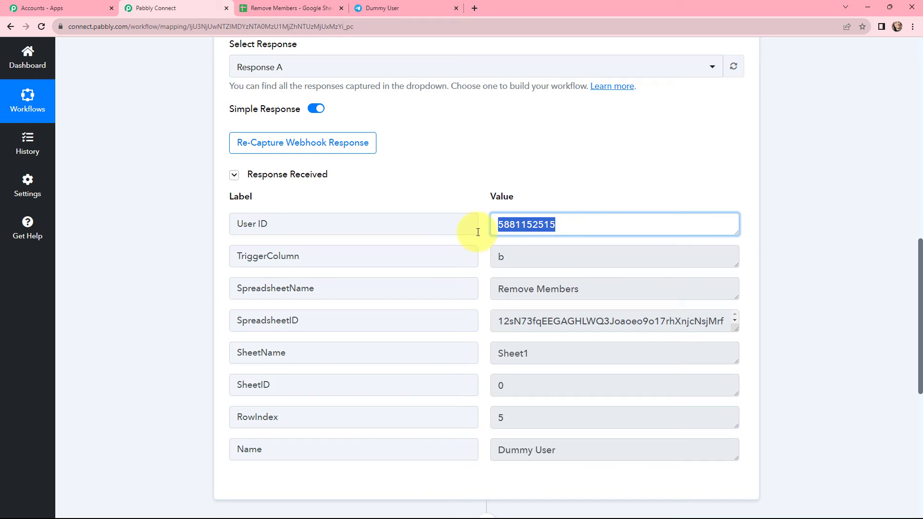
{"action": "left_click", "coordinate": [537, 258]}
{"action": "left_click_drag", "start_coordinate": [537, 257], "coordinate": [482, 267]}
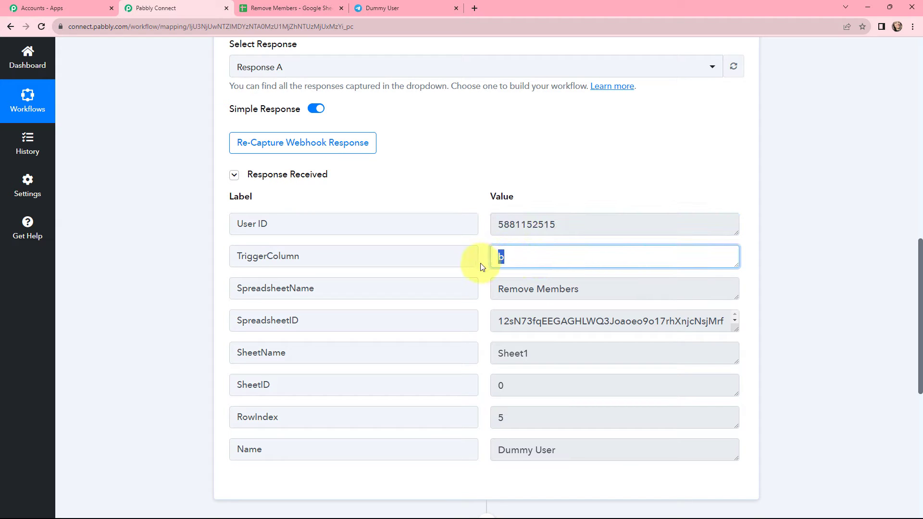
{"action": "left_click", "coordinate": [618, 290]}
{"action": "left_click_drag", "start_coordinate": [618, 290], "coordinate": [497, 282]}
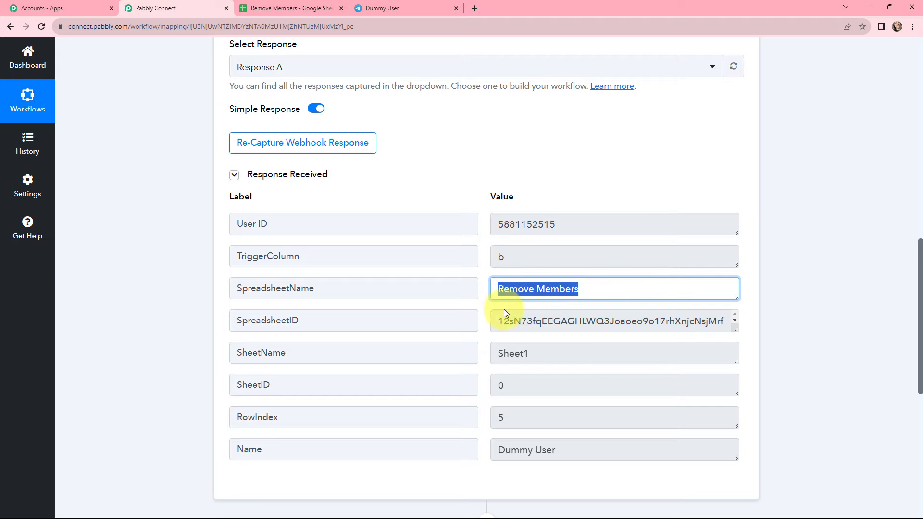
{"action": "left_click_drag", "start_coordinate": [491, 322], "coordinate": [659, 326]}
{"action": "left_click", "coordinate": [537, 352]}
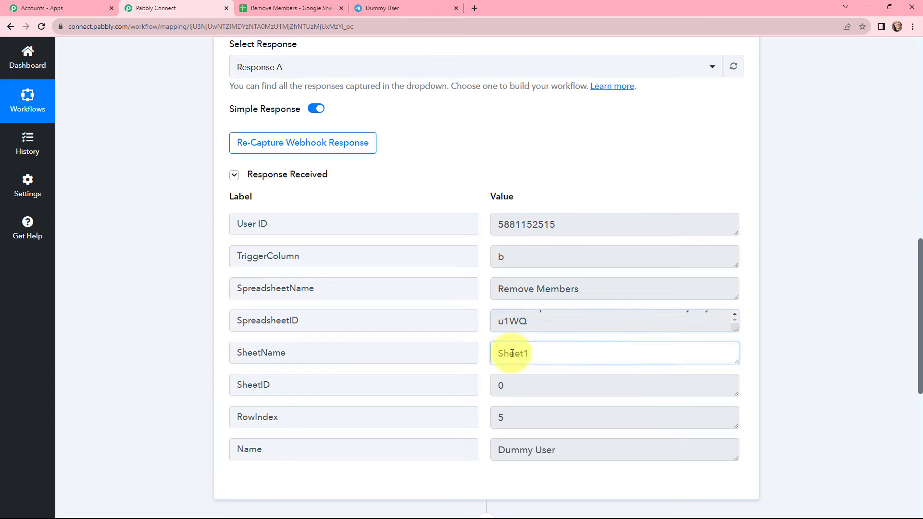
{"action": "left_click_drag", "start_coordinate": [537, 351], "coordinate": [468, 423]}
{"action": "left_click", "coordinate": [523, 386]}
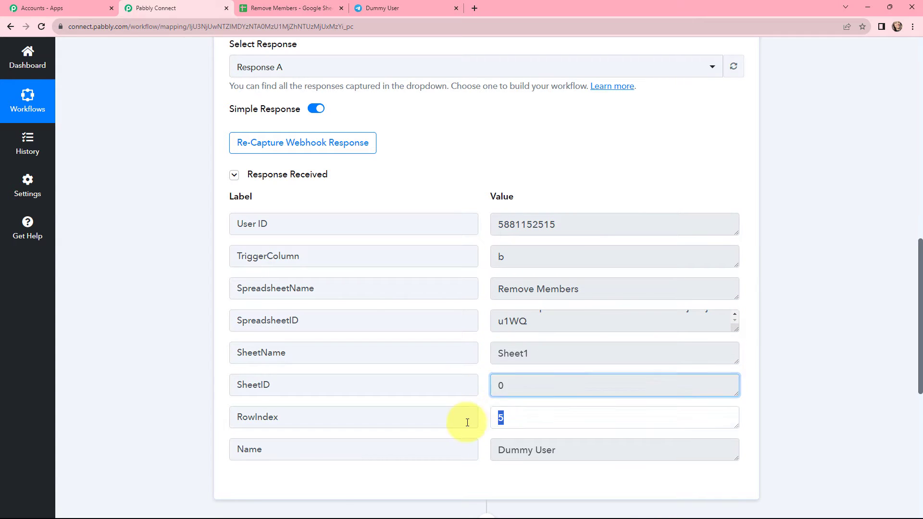
Step: Verify the received Name shows Dummy User, then return to the top of the workflow
{"action": "scroll", "coordinate": [613, 321], "scroll_direction": "down", "scroll_amount": 2}
{"action": "left_click", "coordinate": [581, 354]}
{"action": "left_click_drag", "start_coordinate": [581, 355], "coordinate": [470, 344]}
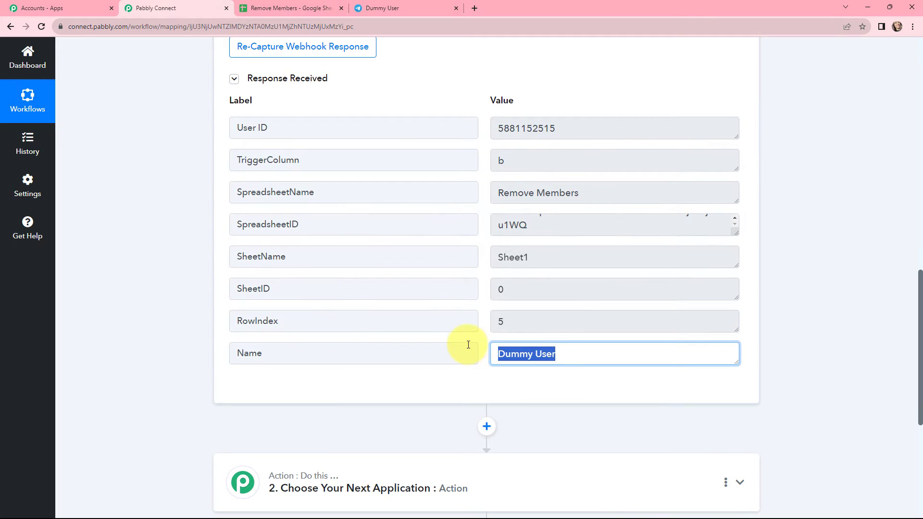
{"action": "left_click", "coordinate": [792, 305]}
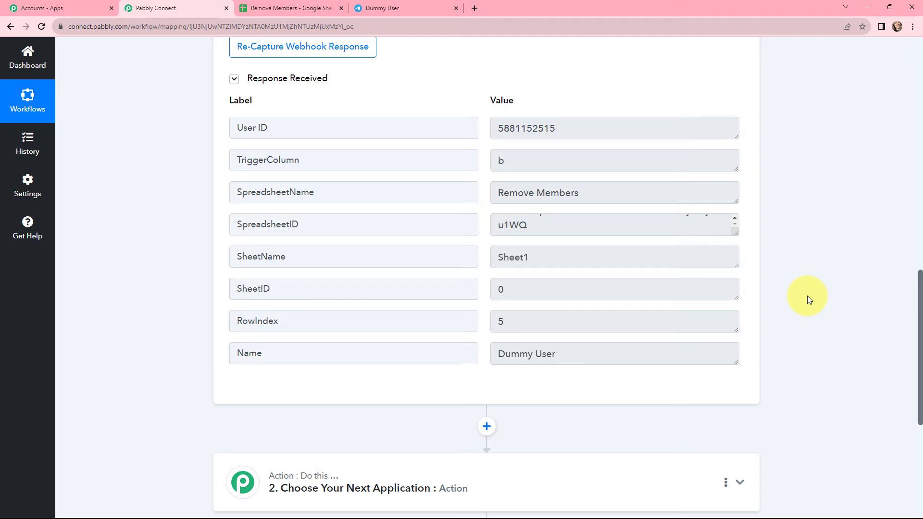
{"action": "scroll", "coordinate": [806, 296], "scroll_direction": "up", "scroll_amount": 15}
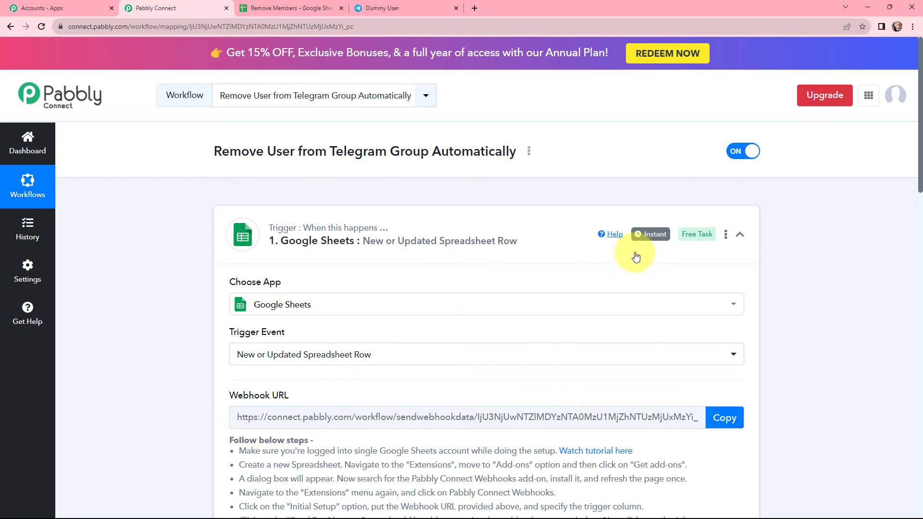
Step: Collapse the trigger and set the second step's app to Telegram Bot
{"action": "mouse_move", "coordinate": [644, 238]}
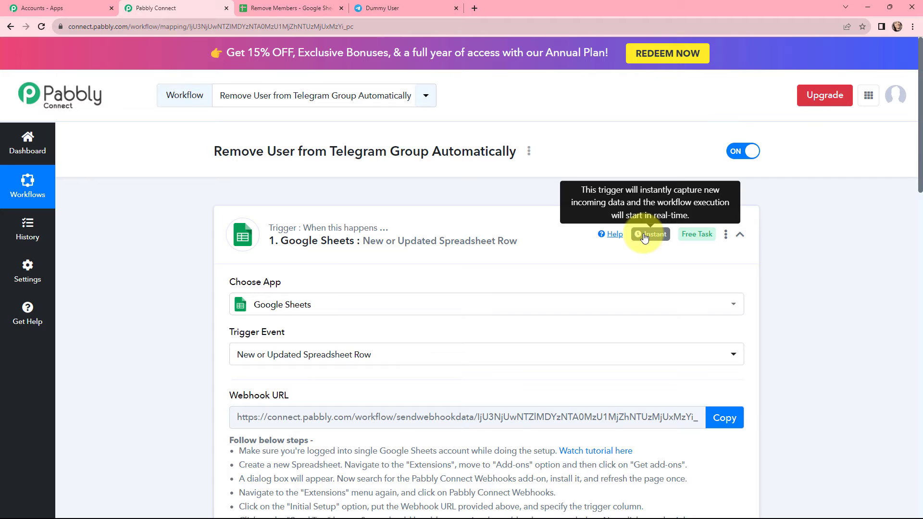
{"action": "left_click", "coordinate": [232, 231]}
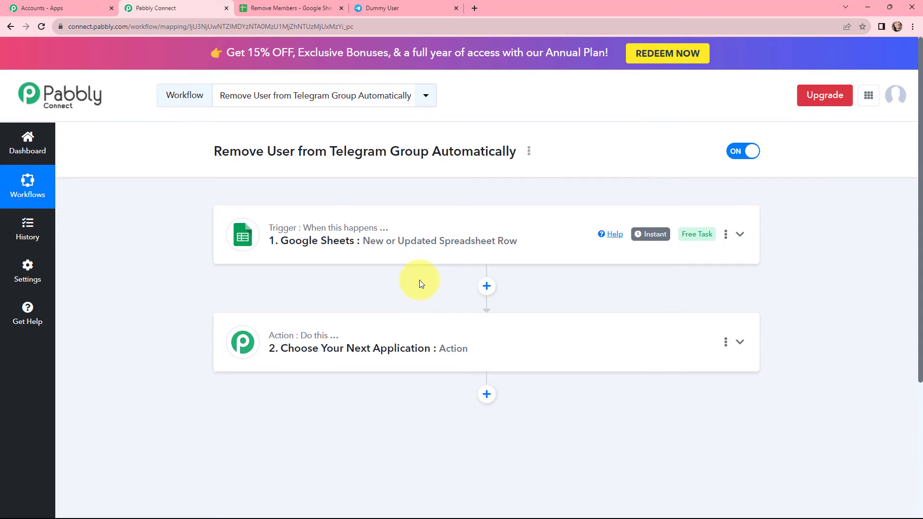
{"action": "scroll", "coordinate": [419, 280], "scroll_direction": "down", "scroll_amount": 2}
{"action": "left_click", "coordinate": [422, 247]}
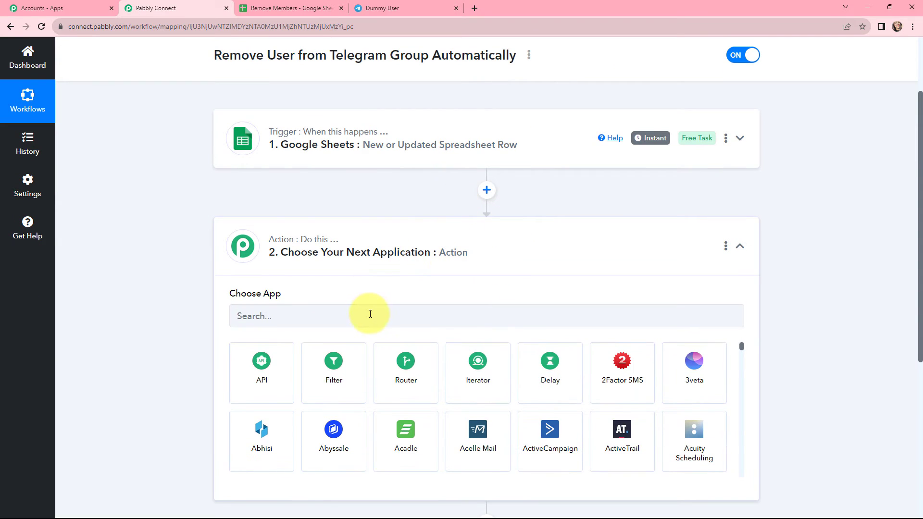
{"action": "left_click", "coordinate": [370, 314]}
{"action": "type", "text": "tel"}
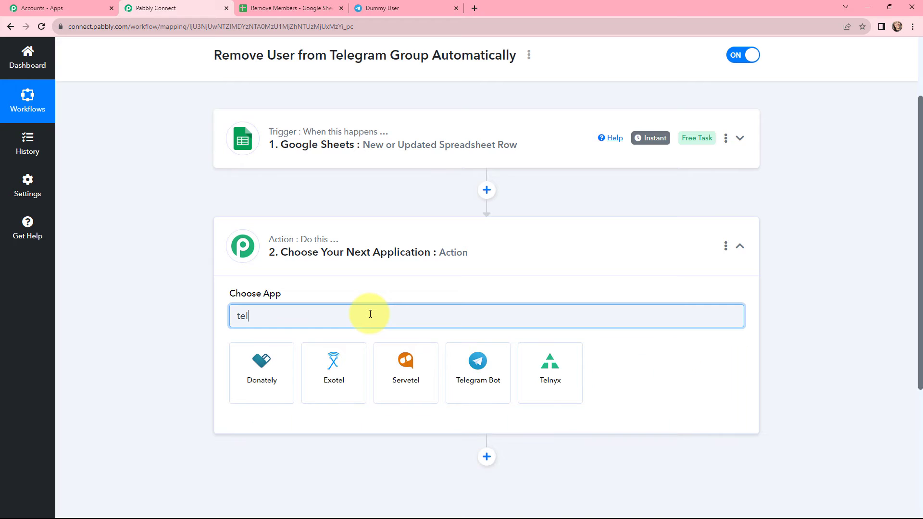
{"action": "type", "text": "egr"}
{"action": "left_click", "coordinate": [262, 360]}
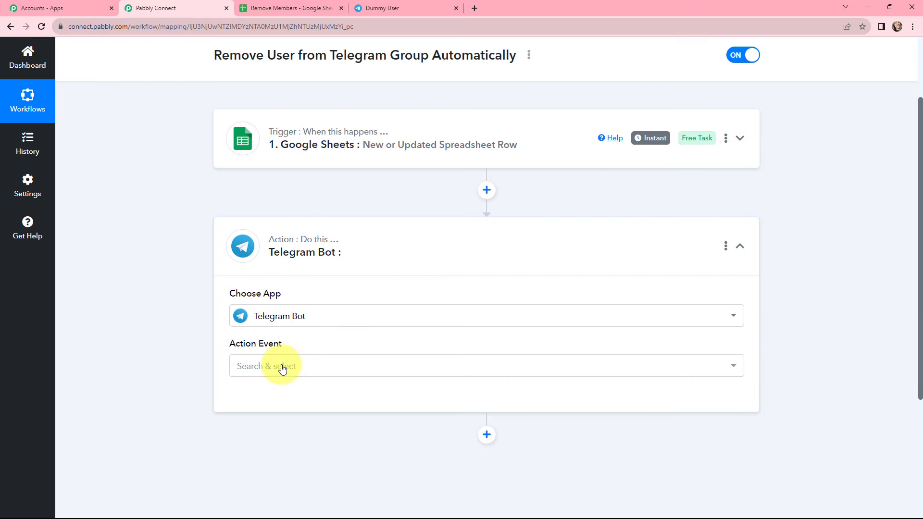
Step: Choose 'Kick a Chat Member' as the Telegram Bot action event
{"action": "left_click", "coordinate": [279, 367]}
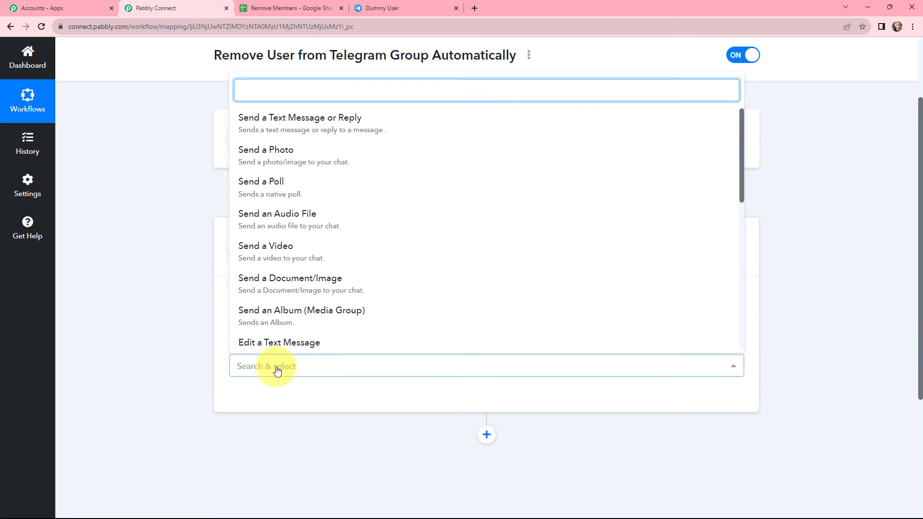
{"action": "type", "text": "ki"}
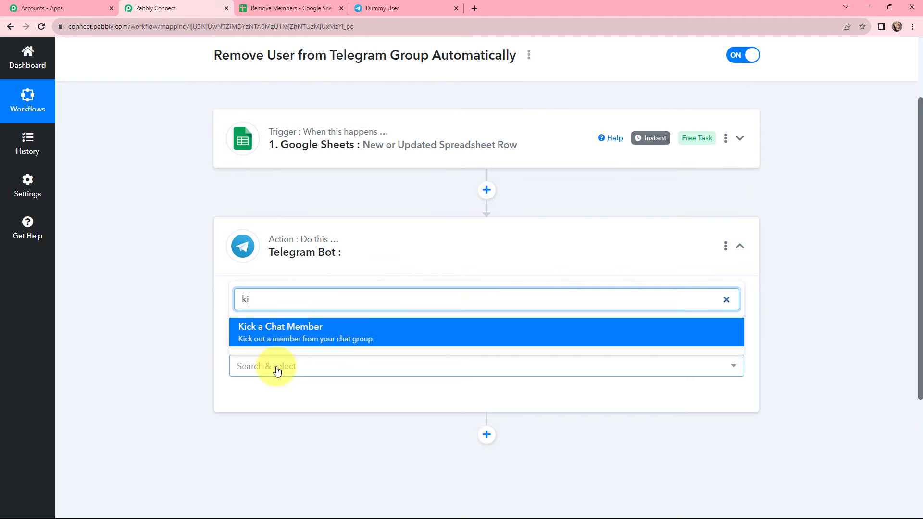
{"action": "left_click", "coordinate": [264, 337]}
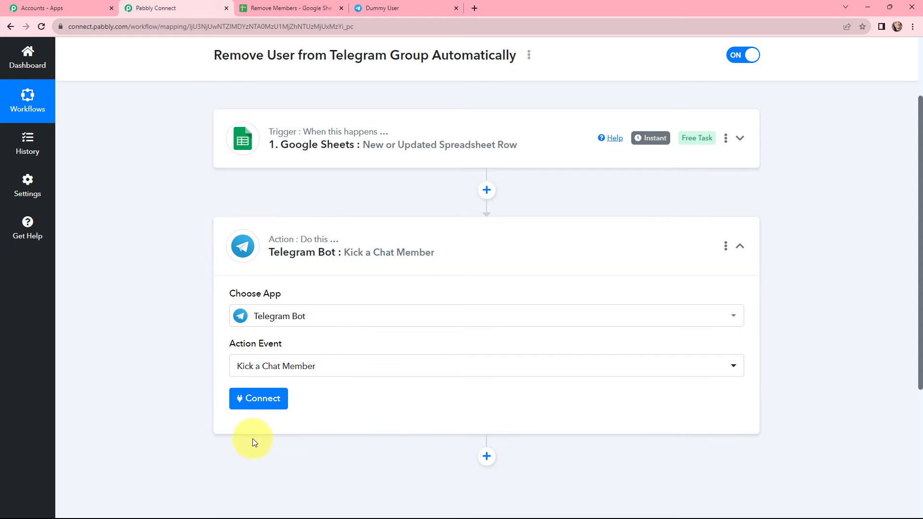
Step: Add a new Telegram Bot connection and review its token instructions, including the /newbot command
{"action": "left_click", "coordinate": [255, 404]}
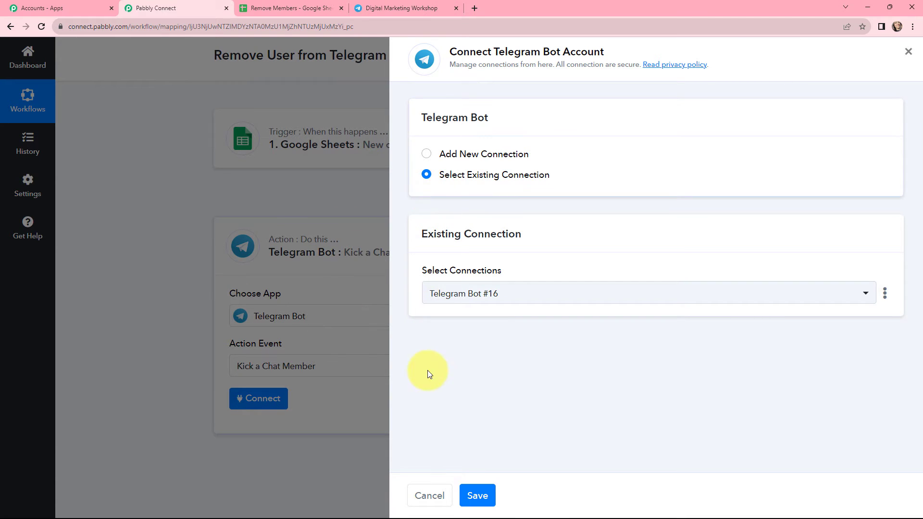
{"action": "left_click", "coordinate": [426, 154]}
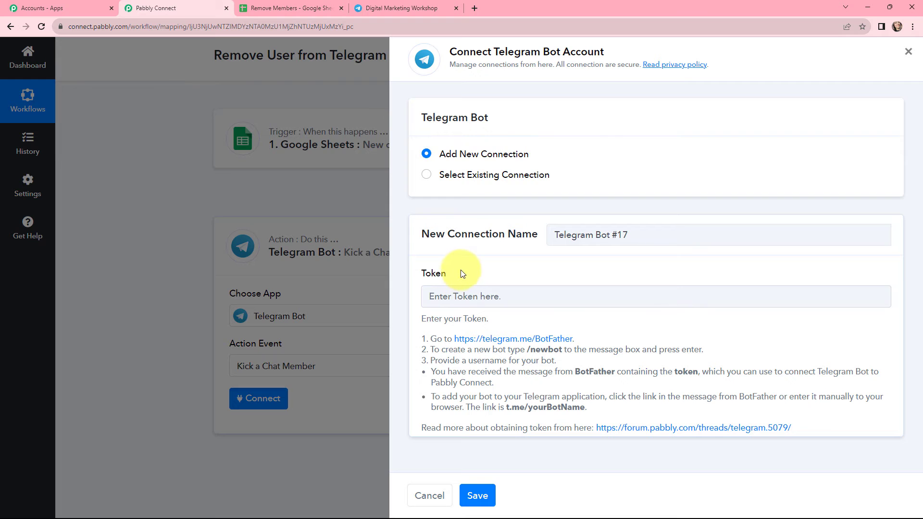
{"action": "left_click_drag", "start_coordinate": [462, 274], "coordinate": [420, 270]}
{"action": "left_click_drag", "start_coordinate": [425, 335], "coordinate": [808, 425]}
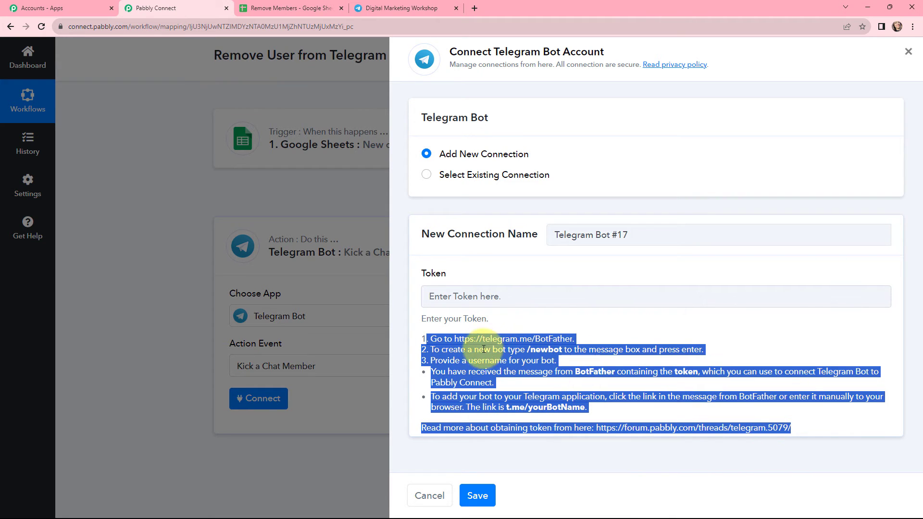
{"action": "left_click", "coordinate": [481, 328]}
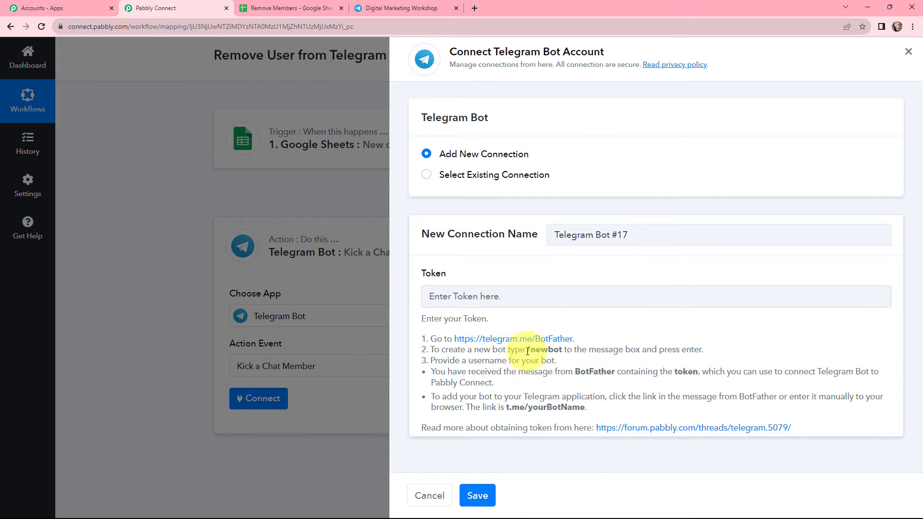
{"action": "left_click_drag", "start_coordinate": [525, 351], "coordinate": [563, 354]}
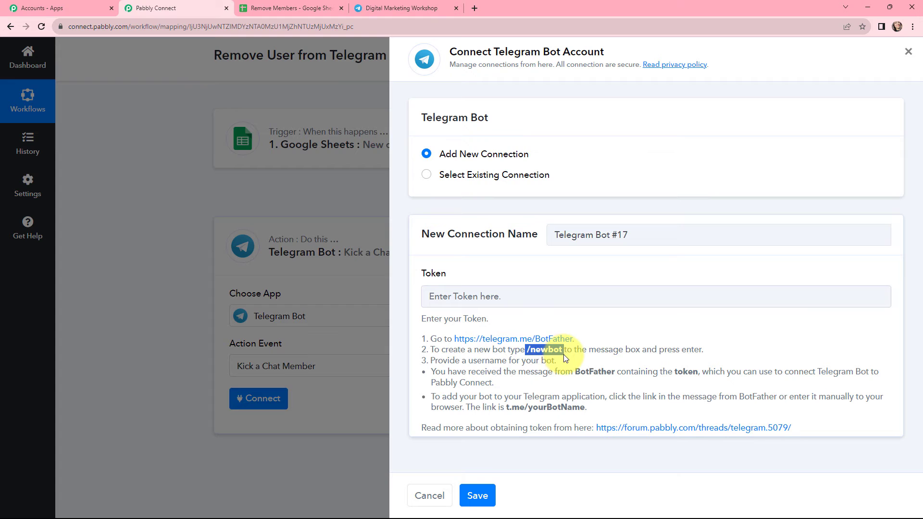
{"action": "left_click", "coordinate": [561, 362]}
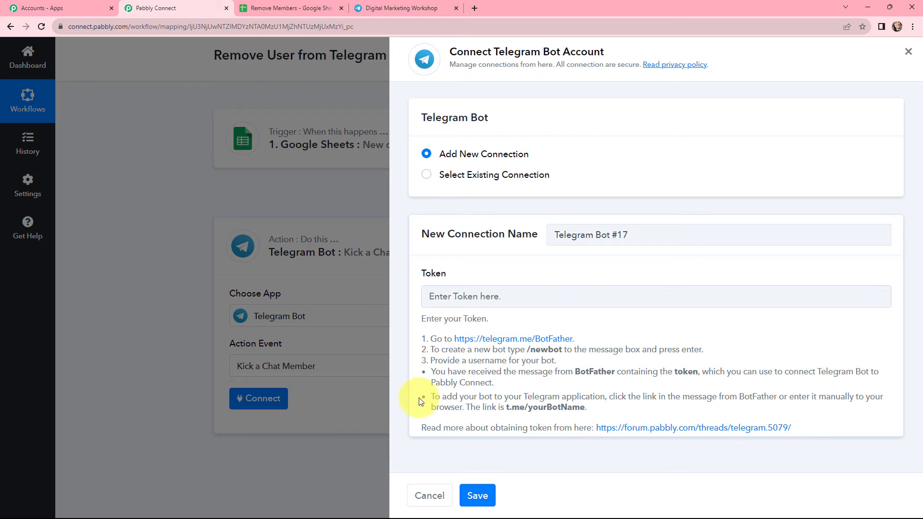
{"action": "left_click", "coordinate": [389, 6]}
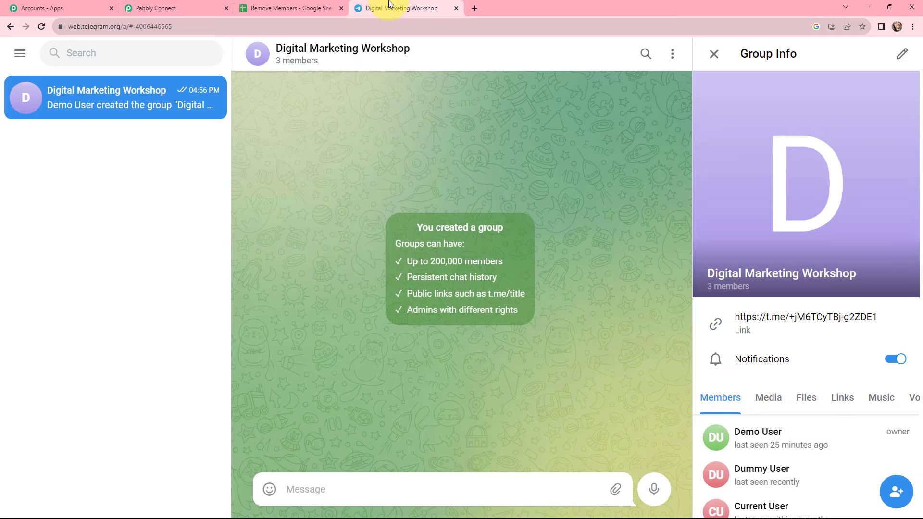
Step: Open the BotFather chat, start it, and request a new bot with /newbot
{"action": "left_click", "coordinate": [123, 58]}
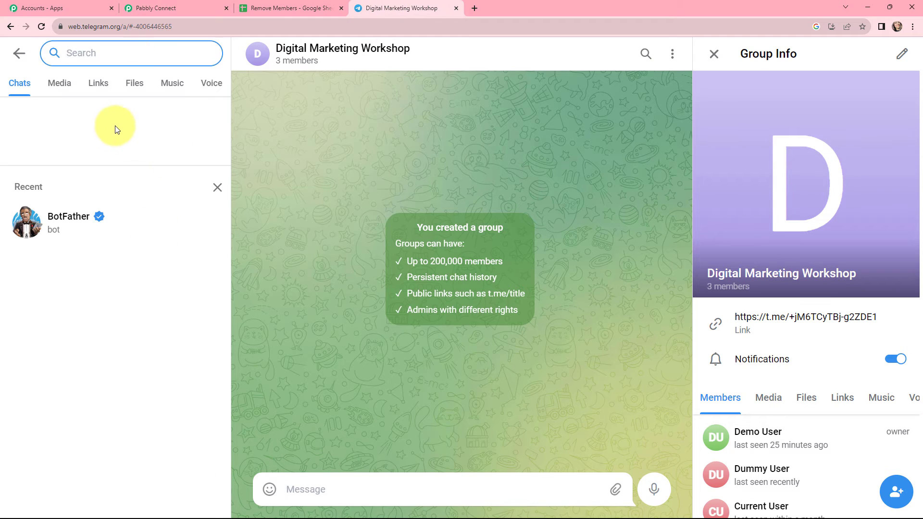
{"action": "left_click", "coordinate": [76, 228]}
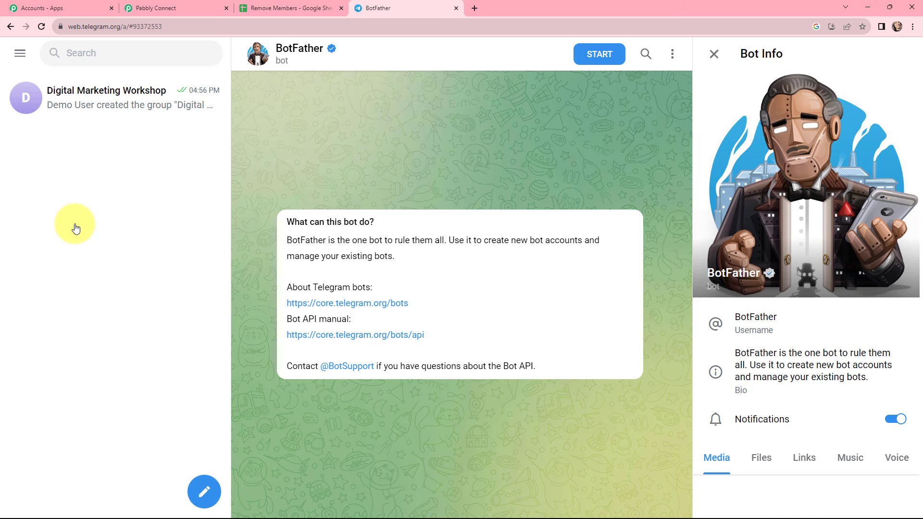
{"action": "left_click", "coordinate": [582, 58]}
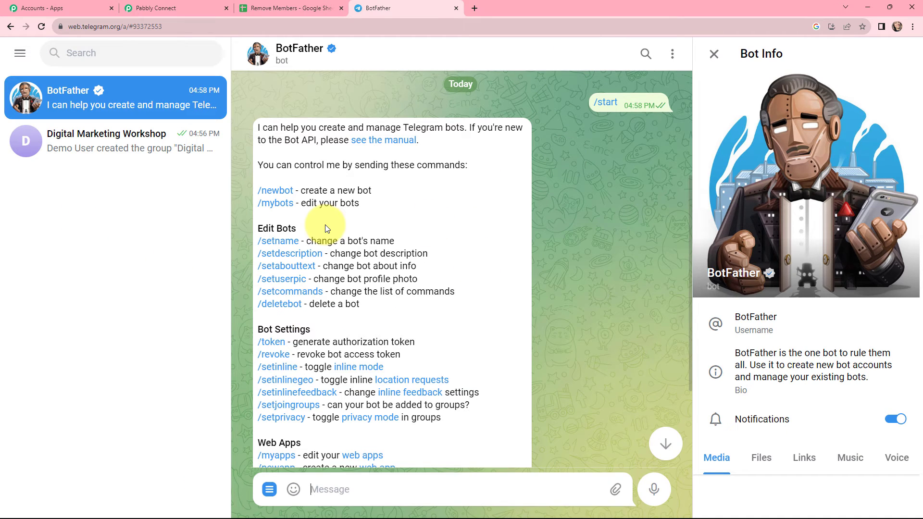
{"action": "left_click", "coordinate": [277, 191]}
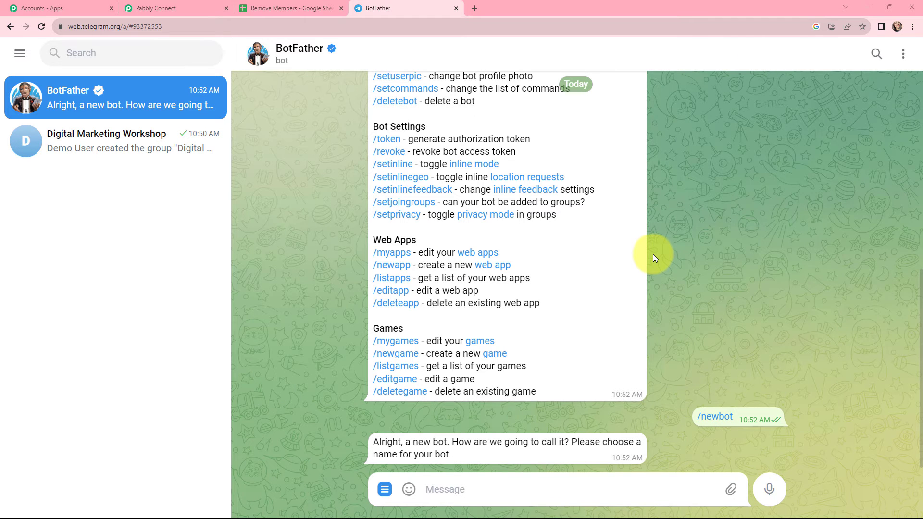
Step: Name the bot 'removeuser' with username 'usermembersremover_bot' and select its access token
{"action": "left_click", "coordinate": [515, 485]}
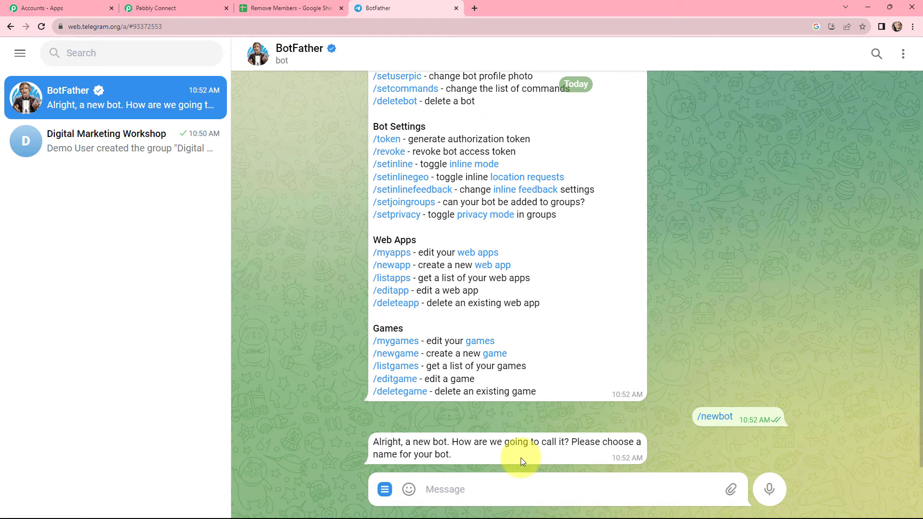
{"action": "type", "text": "removeuser"}
{"action": "key", "text": "Return"}
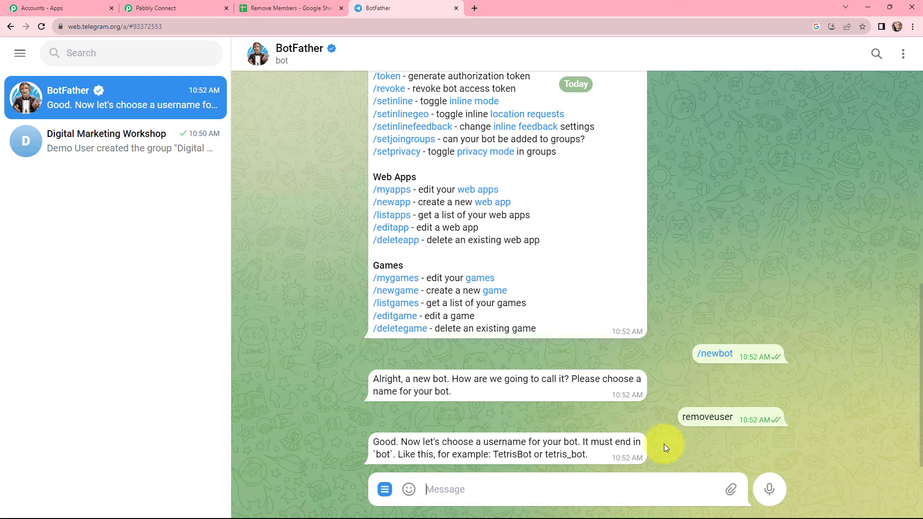
{"action": "left_click_drag", "start_coordinate": [587, 452], "coordinate": [545, 454]}
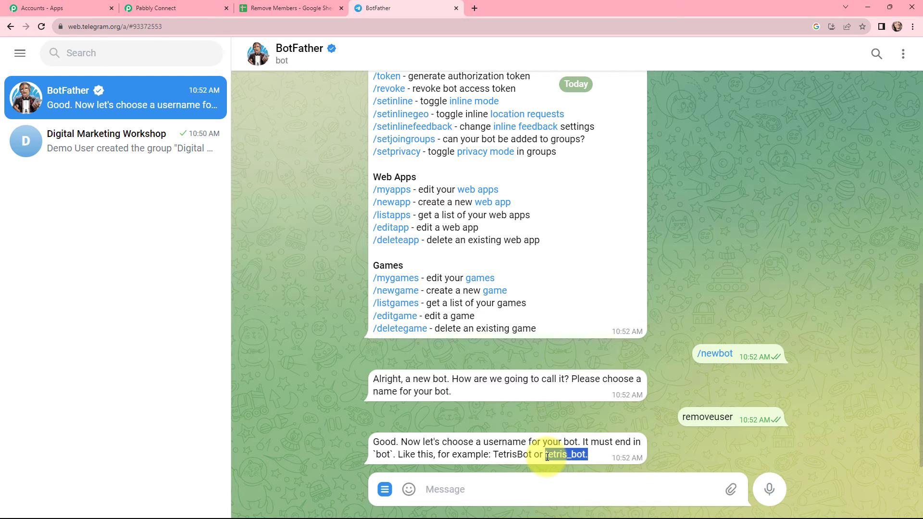
{"action": "left_click", "coordinate": [678, 451]}
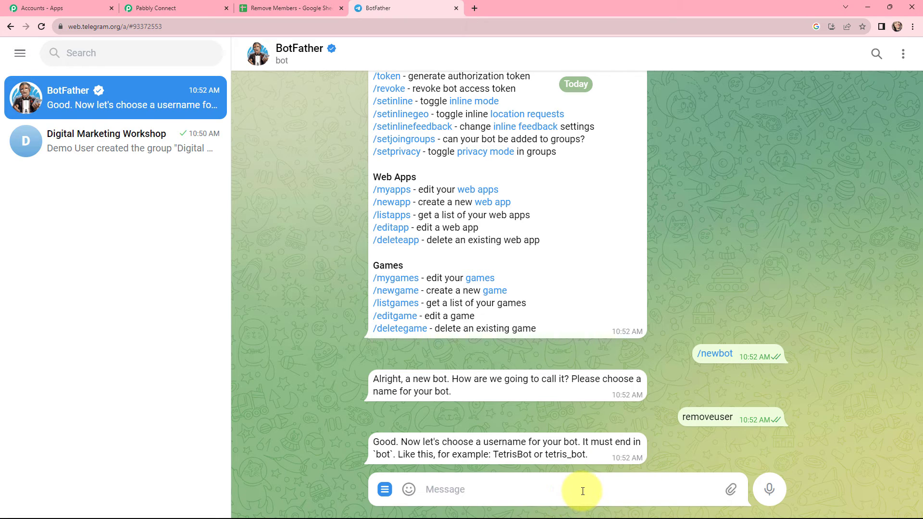
{"action": "type", "text": "usermembersr"}
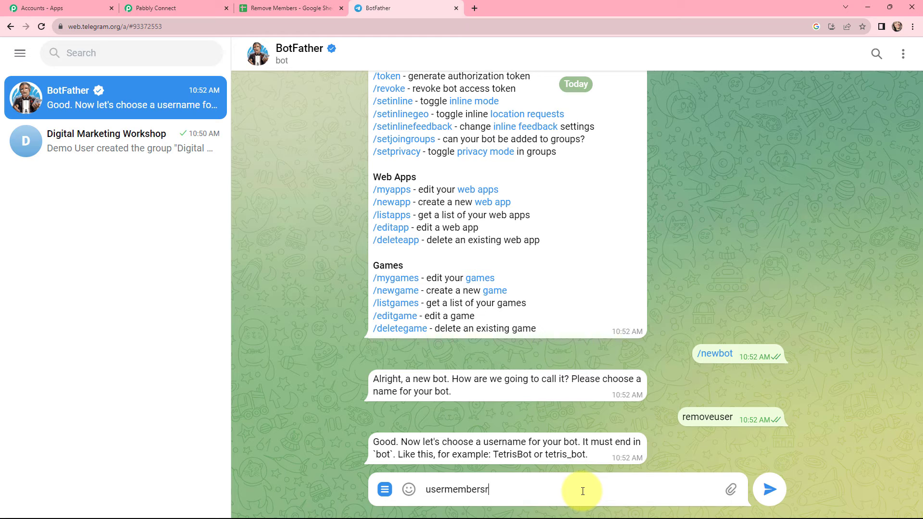
{"action": "type", "text": "emover"}
{"action": "type", "text": "_bot"}
{"action": "key", "text": "Return"}
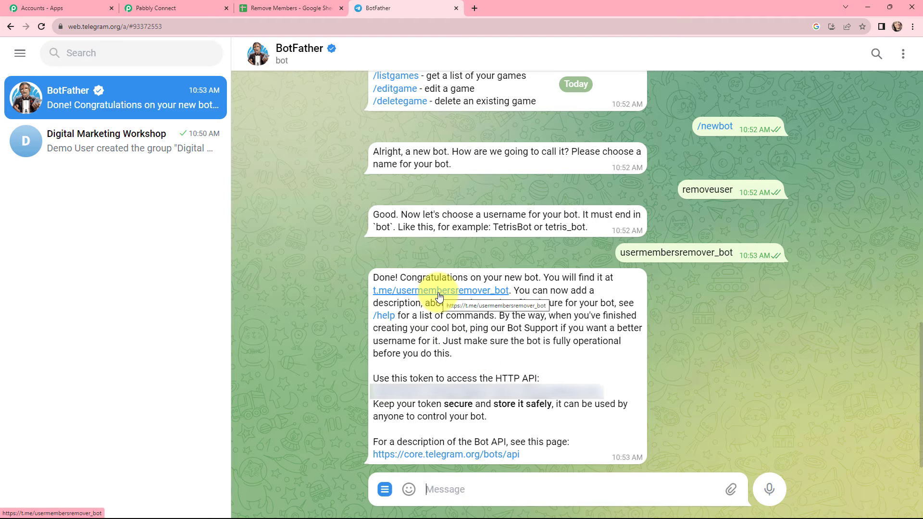
{"action": "left_click_drag", "start_coordinate": [604, 391], "coordinate": [376, 401]}
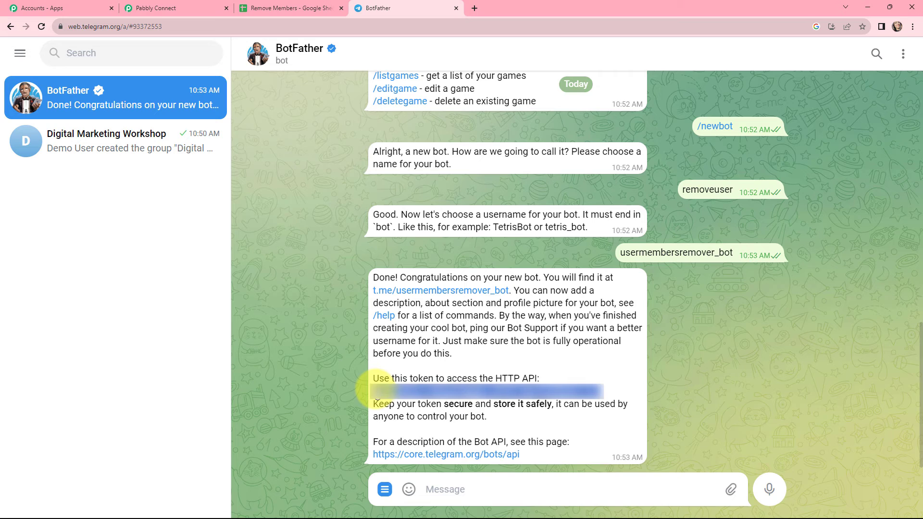
{"action": "left_click", "coordinate": [185, 7]}
{"action": "left_click", "coordinate": [463, 295]}
{"action": "key", "text": "ctrl+v"}
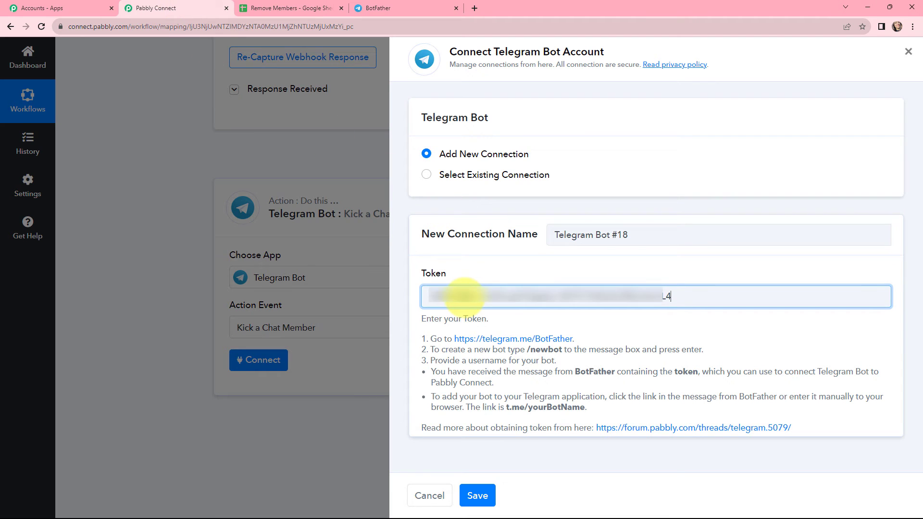
{"action": "left_click", "coordinate": [478, 495]}
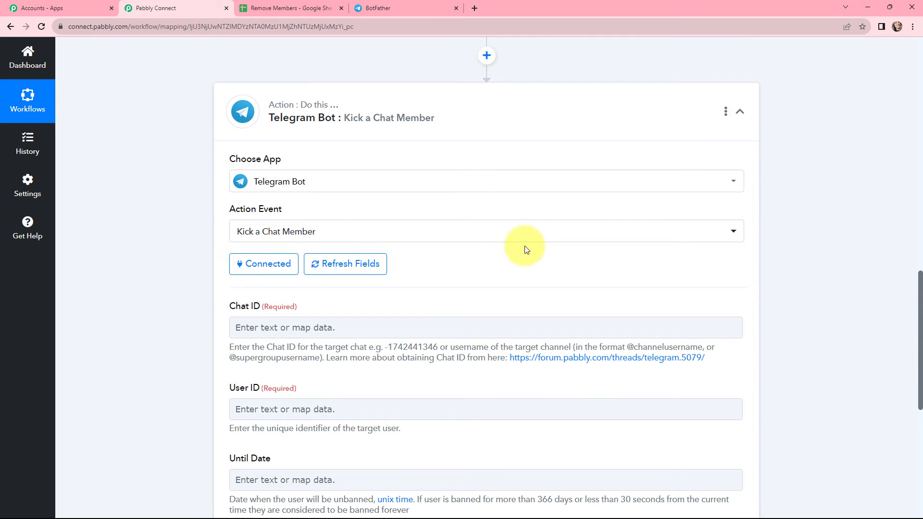
{"action": "scroll", "coordinate": [535, 218], "scroll_direction": "down", "scroll_amount": 2}
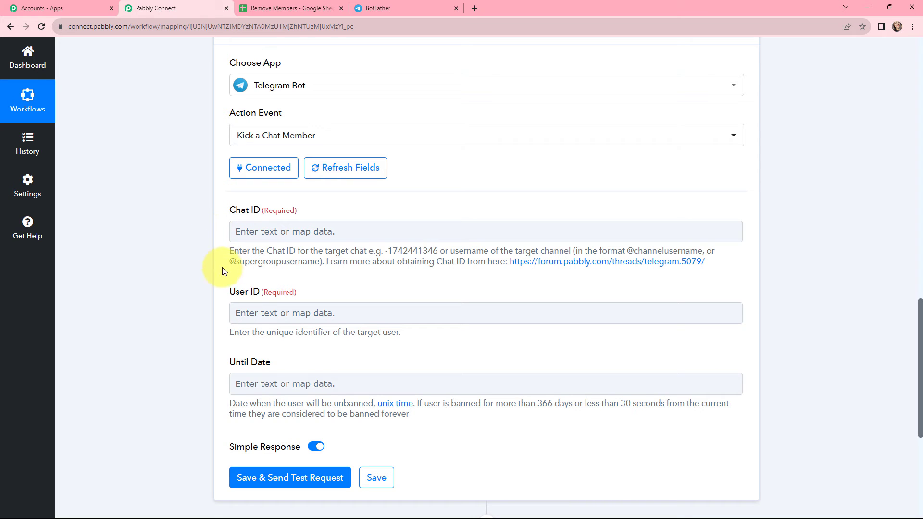
Step: Show the Digital Marketing Workshop group's details and member list
{"action": "left_click", "coordinate": [394, 8]}
{"action": "left_click", "coordinate": [145, 141]}
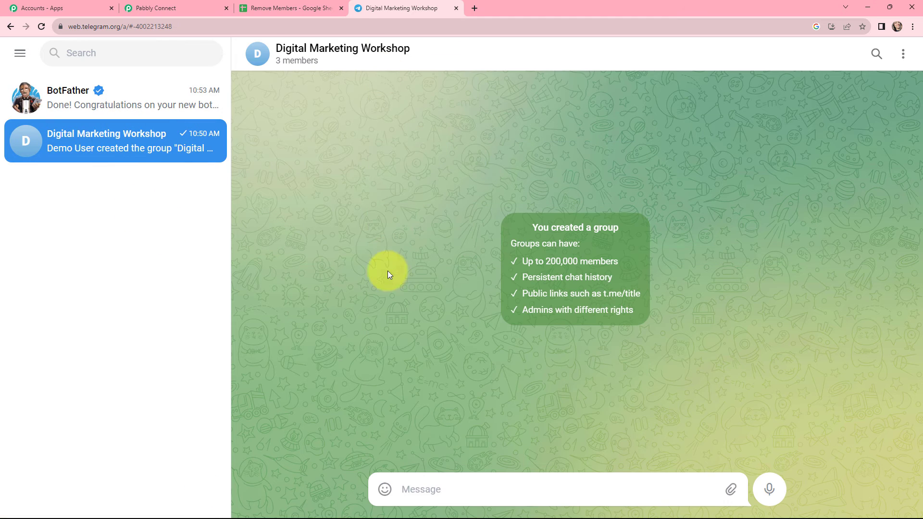
{"action": "left_click", "coordinate": [367, 53]}
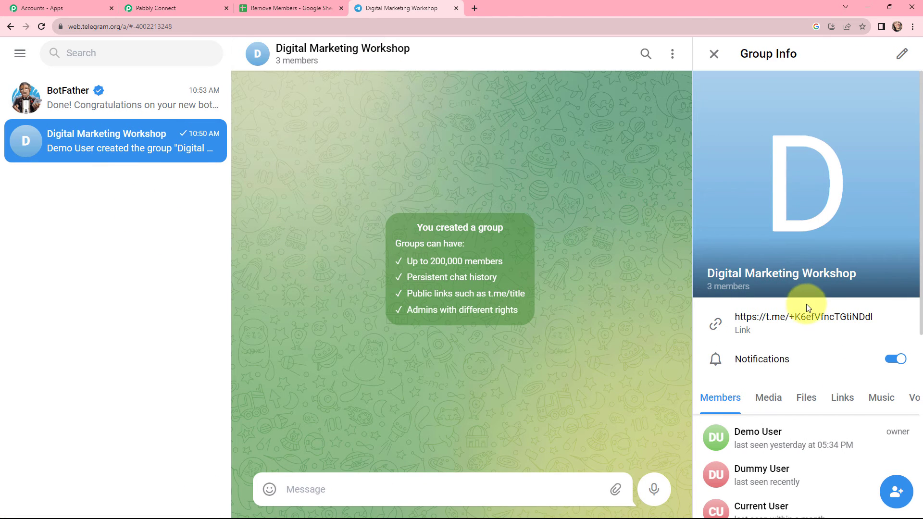
{"action": "scroll", "coordinate": [808, 312], "scroll_direction": "down", "scroll_amount": 2}
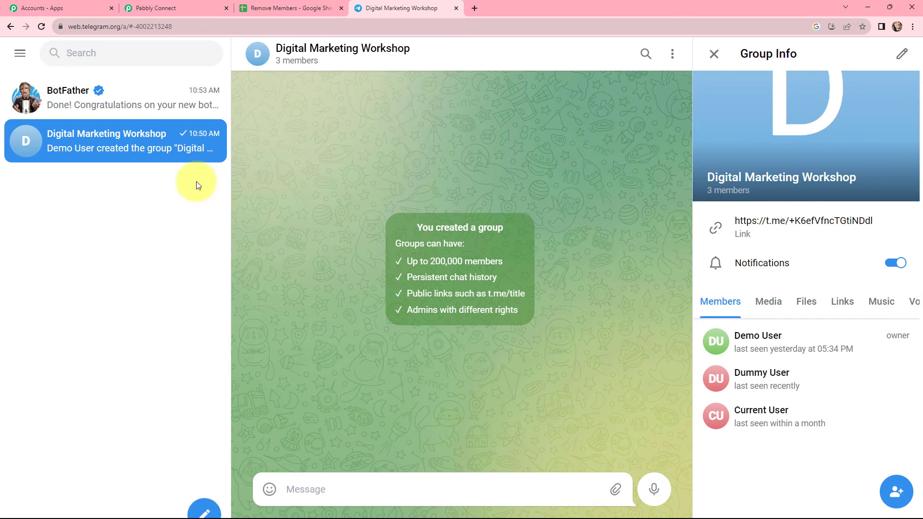
Step: Start the new removeuser bot from BotFather's link and return to the group
{"action": "left_click", "coordinate": [123, 94]}
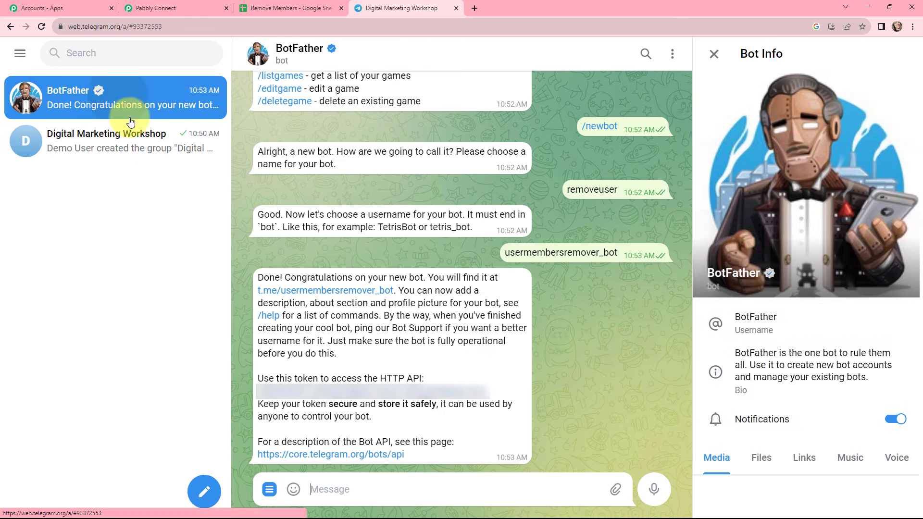
{"action": "left_click", "coordinate": [332, 292]}
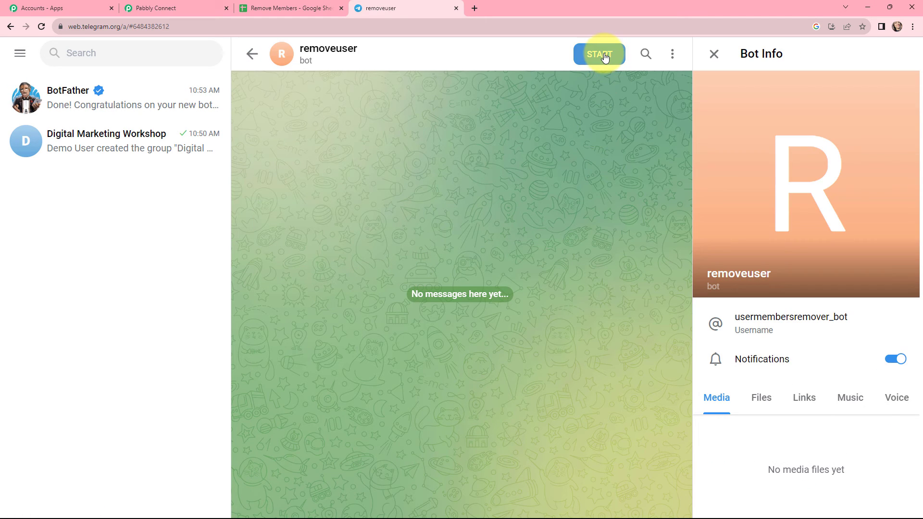
{"action": "left_click", "coordinate": [605, 57]}
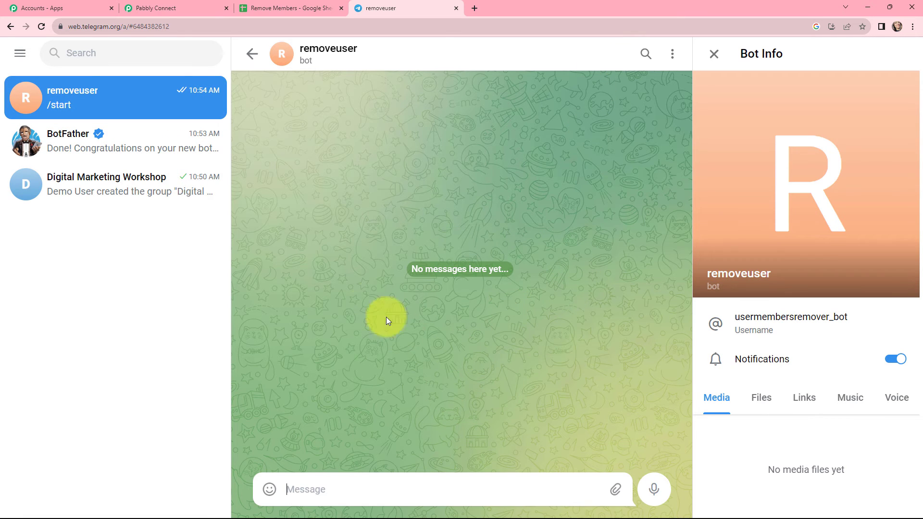
{"action": "left_click", "coordinate": [128, 183]}
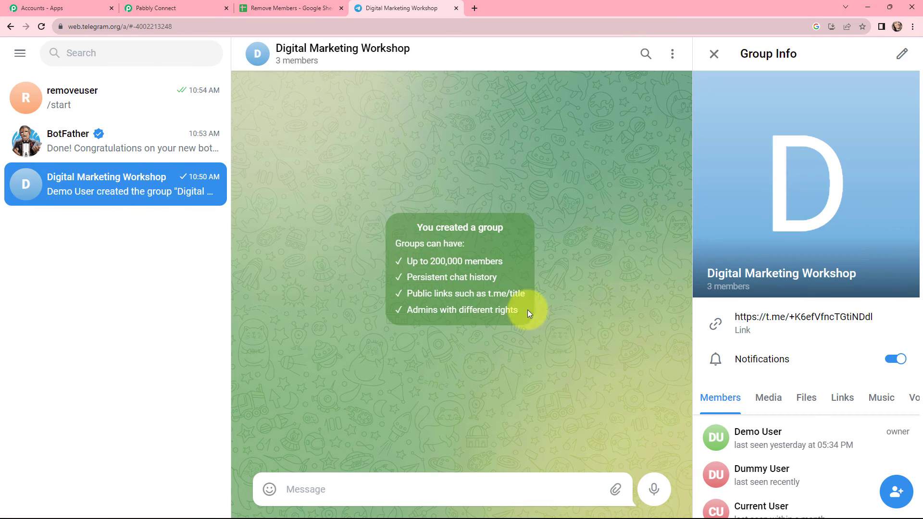
{"action": "scroll", "coordinate": [788, 360], "scroll_direction": "down", "scroll_amount": 2}
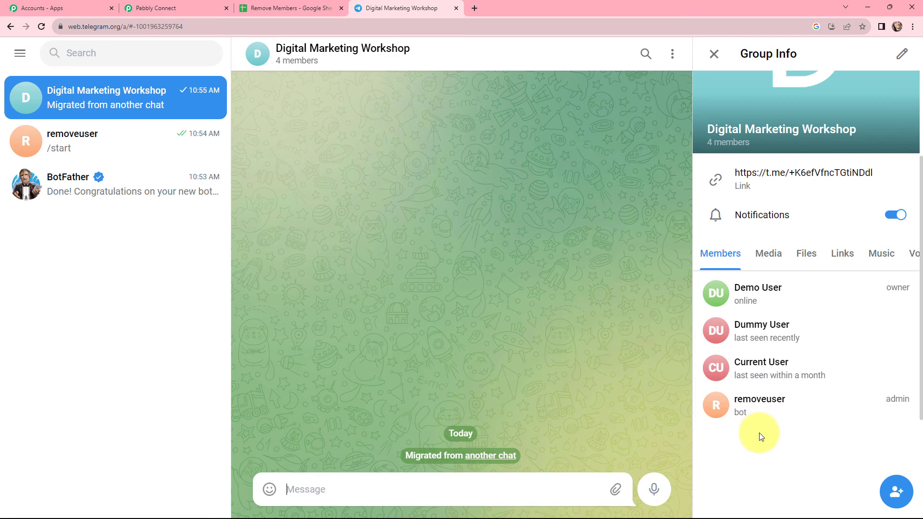
{"action": "left_click", "coordinate": [159, 8]}
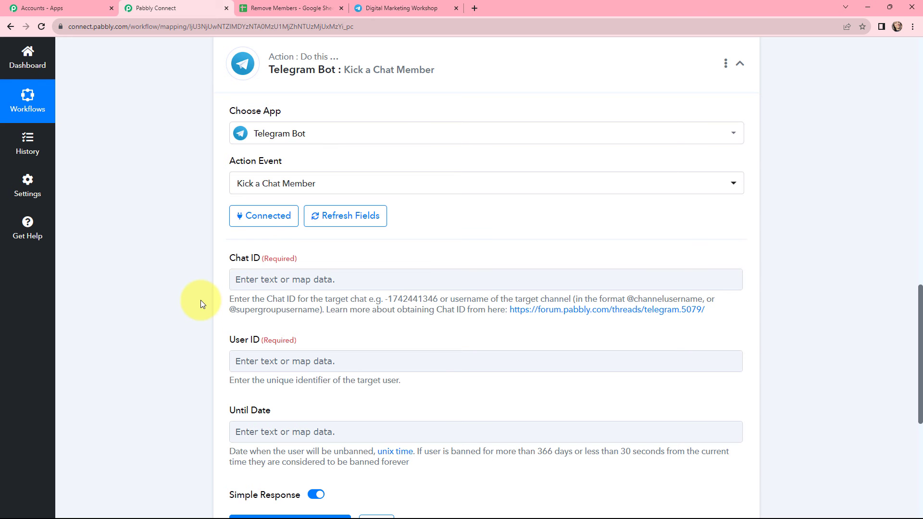
{"action": "left_click", "coordinate": [384, 6]}
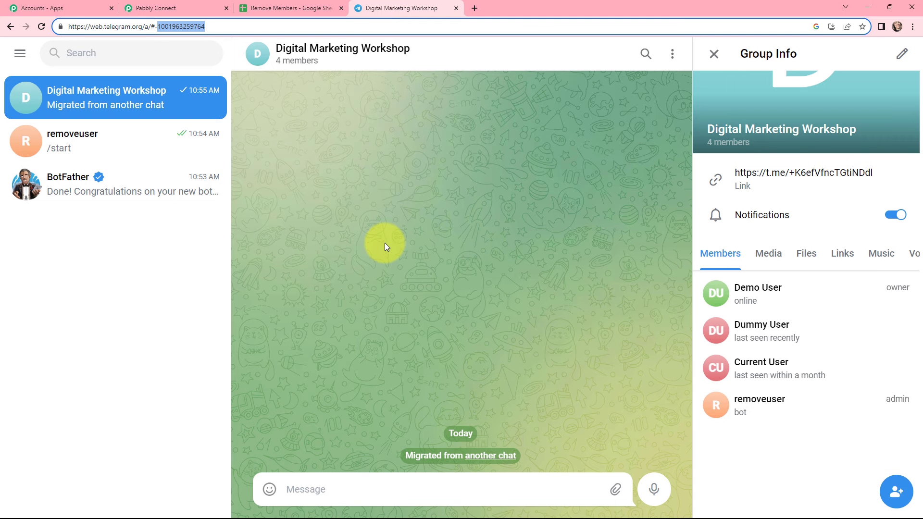
{"action": "left_click_drag", "start_coordinate": [157, 26], "coordinate": [213, 30]}
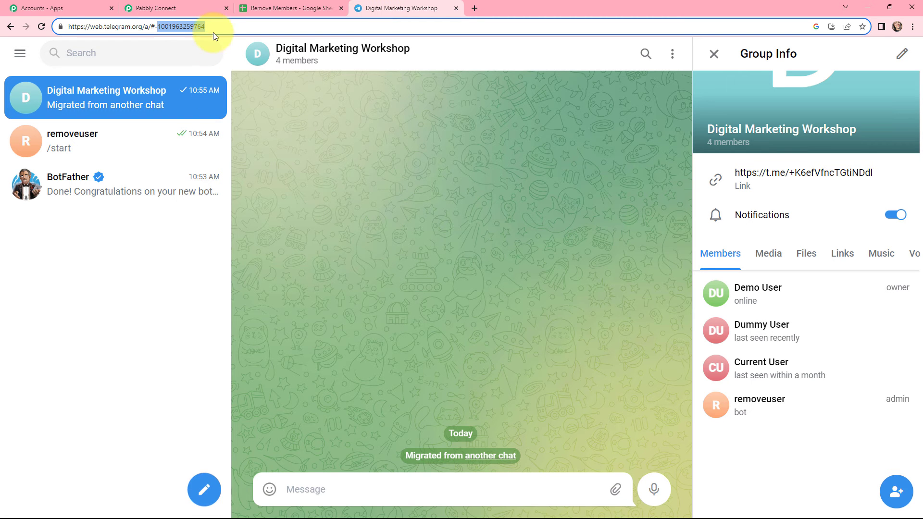
{"action": "left_click", "coordinate": [159, 27]}
{"action": "left_click_drag", "start_coordinate": [159, 26], "coordinate": [209, 28]}
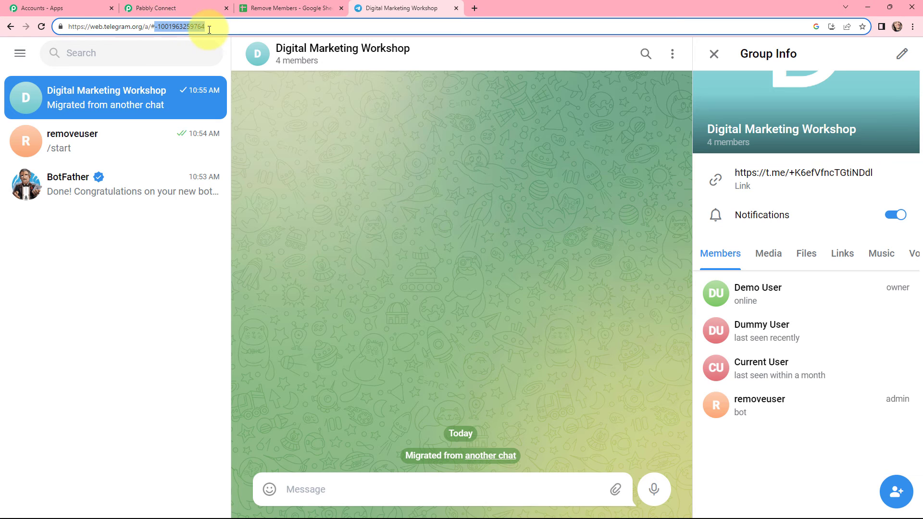
{"action": "key", "text": "ctrl+c"}
{"action": "left_click", "coordinate": [158, 8]}
{"action": "left_click", "coordinate": [322, 279]}
{"action": "key", "text": "ctrl+v"}
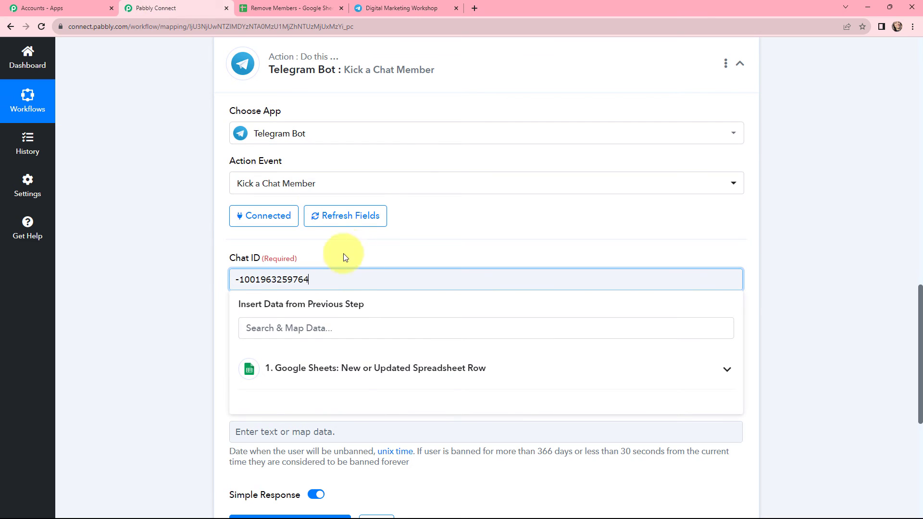
{"action": "left_click", "coordinate": [356, 250]}
{"action": "scroll", "coordinate": [360, 251], "scroll_direction": "down", "scroll_amount": 2}
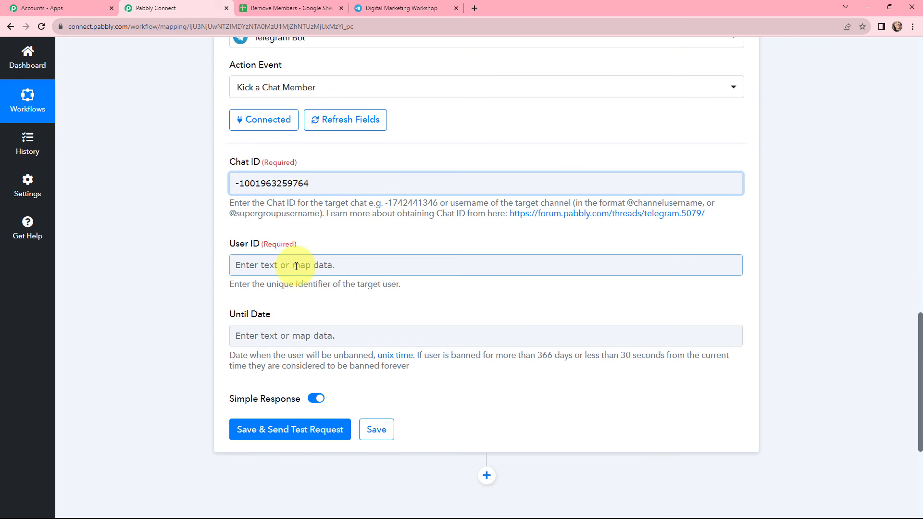
Step: Look at Dummy User's details in the group, then bring up the Remove Members sheet
{"action": "left_click", "coordinate": [399, 8]}
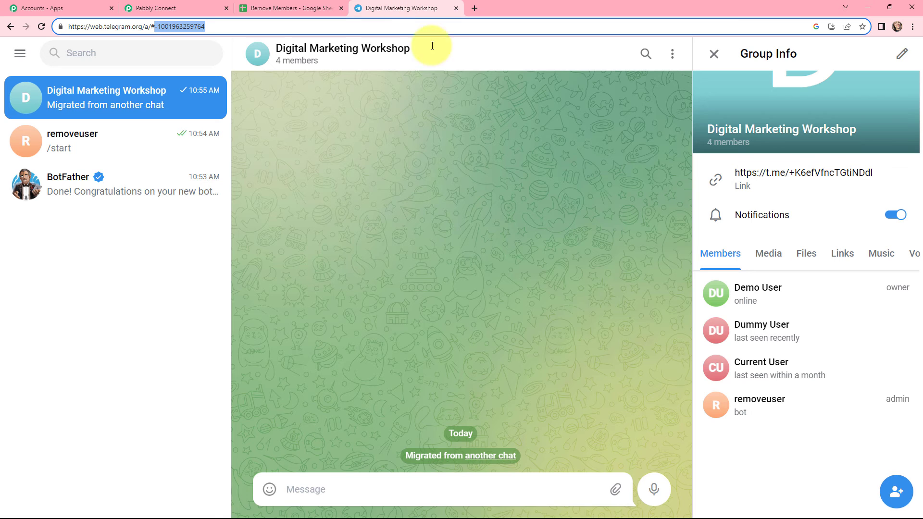
{"action": "left_click", "coordinate": [768, 330]}
{"action": "key", "text": "ctrl+shift+Tab"}
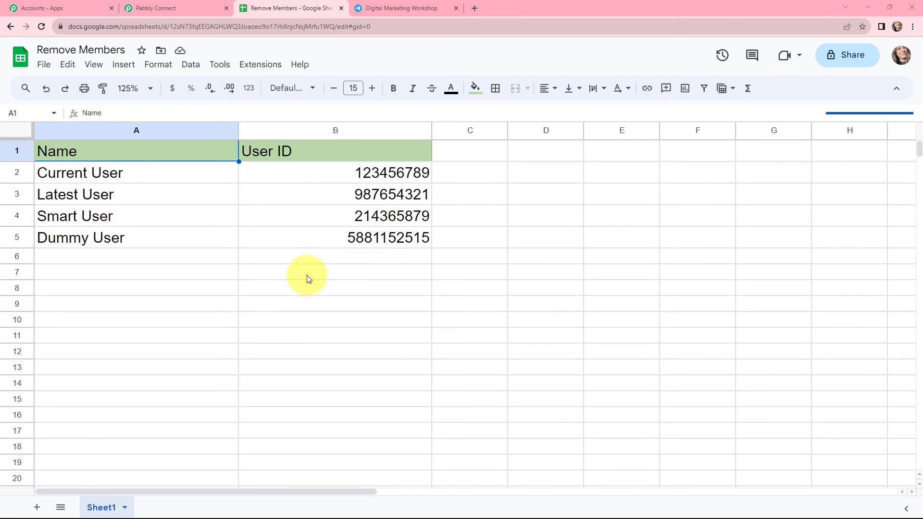
Step: Map the Google Sheets User ID into the kick action's User ID field and send a test request
{"action": "left_click", "coordinate": [188, 4]}
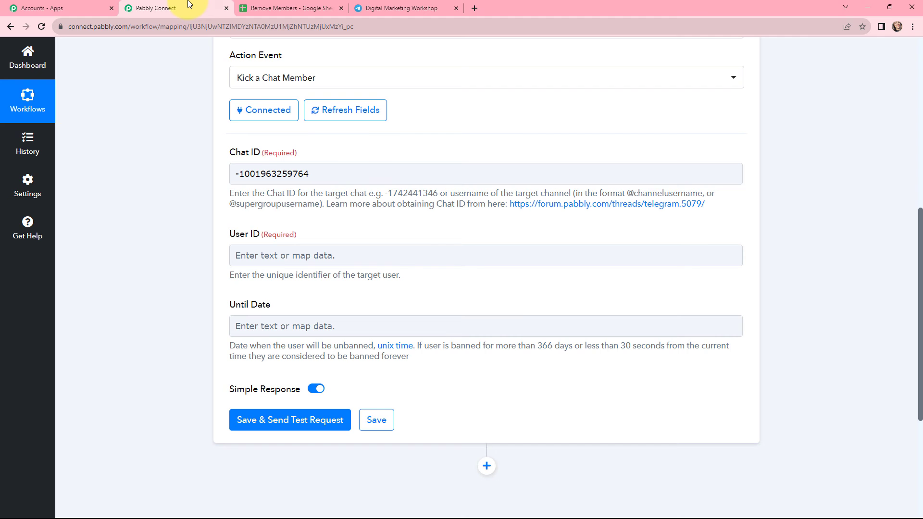
{"action": "left_click", "coordinate": [297, 256]}
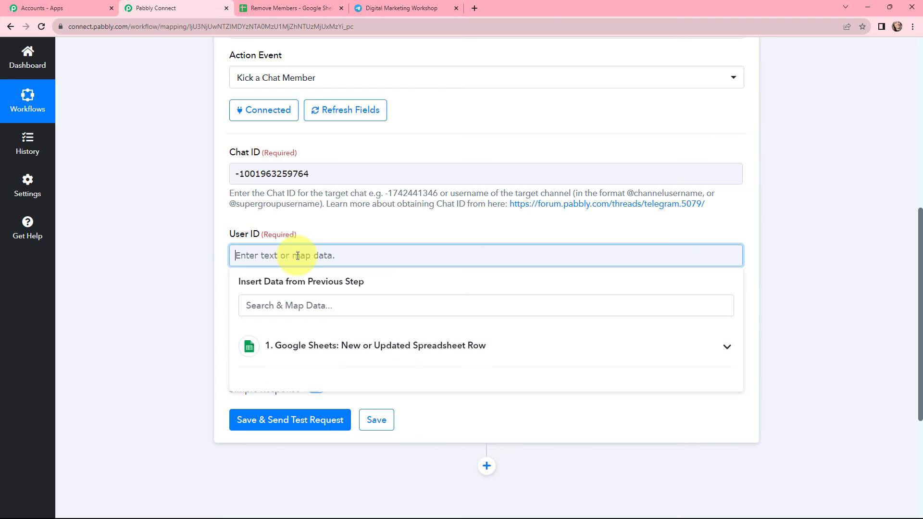
{"action": "left_click", "coordinate": [314, 340]}
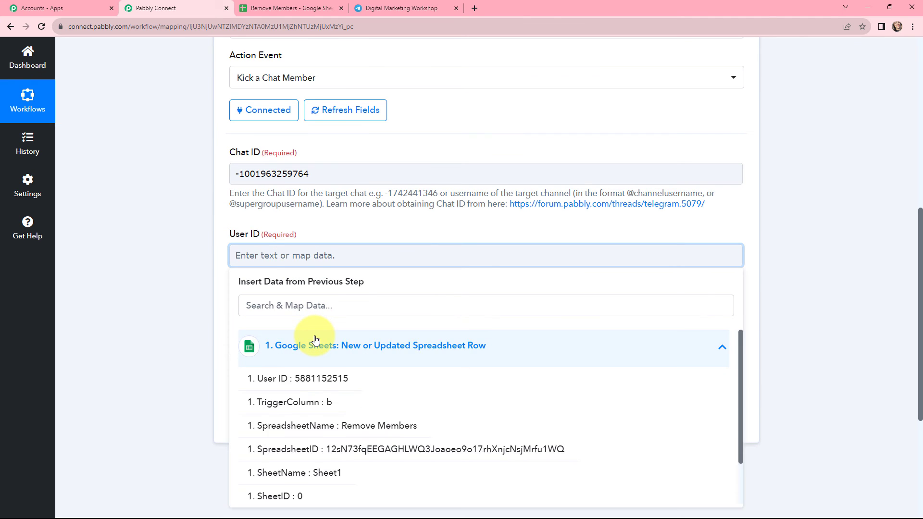
{"action": "left_click", "coordinate": [344, 382]}
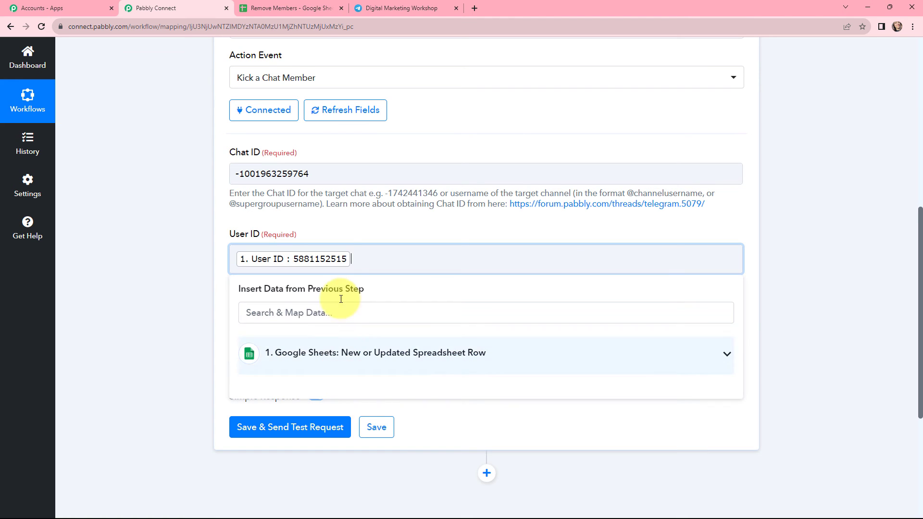
{"action": "left_click", "coordinate": [336, 236]}
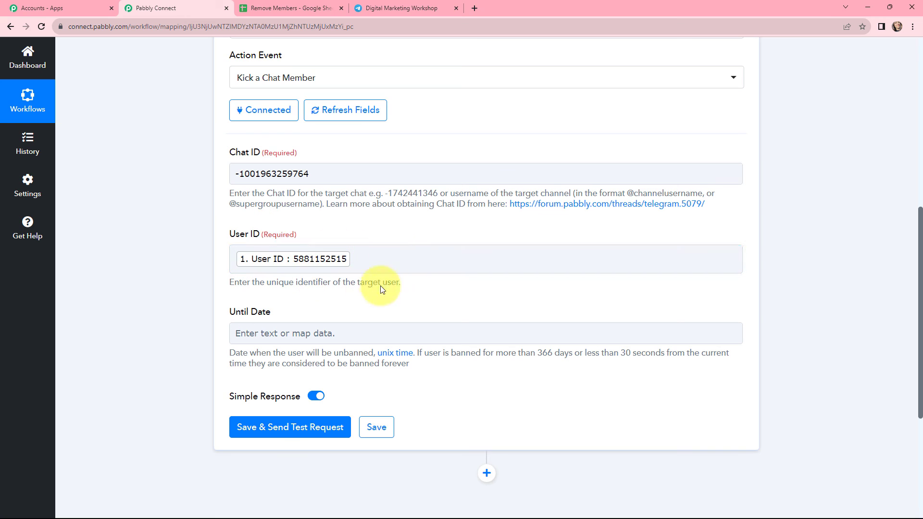
{"action": "left_click", "coordinate": [390, 256]}
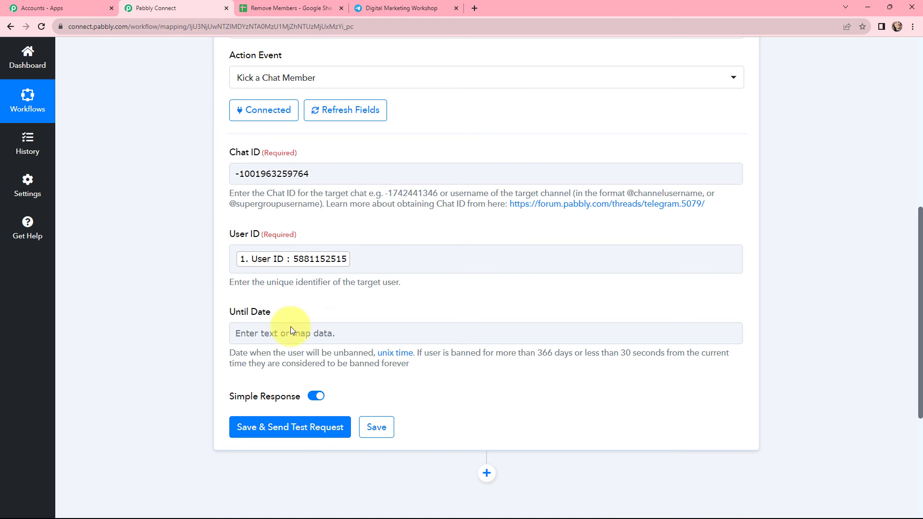
{"action": "left_click", "coordinate": [291, 429]}
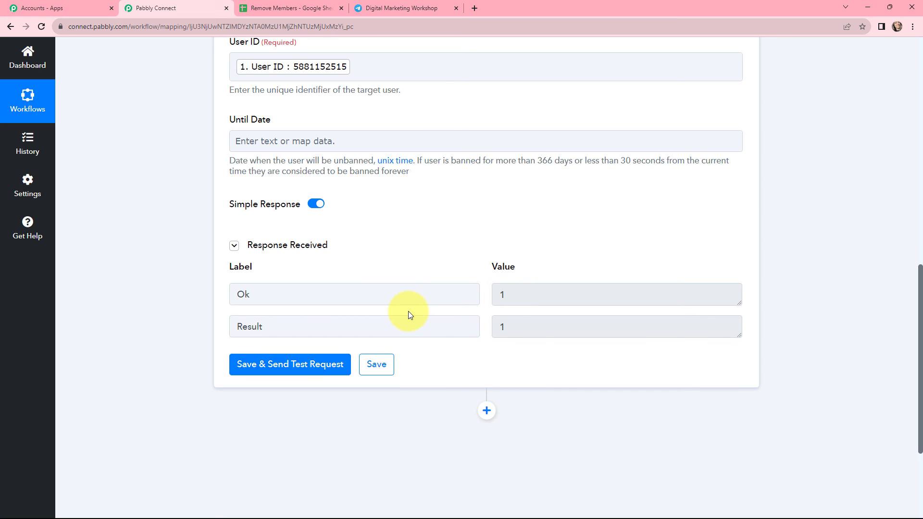
Step: Check the group's member list to confirm Dummy User is gone and 3 members remain
{"action": "key", "text": "ctrl+4"}
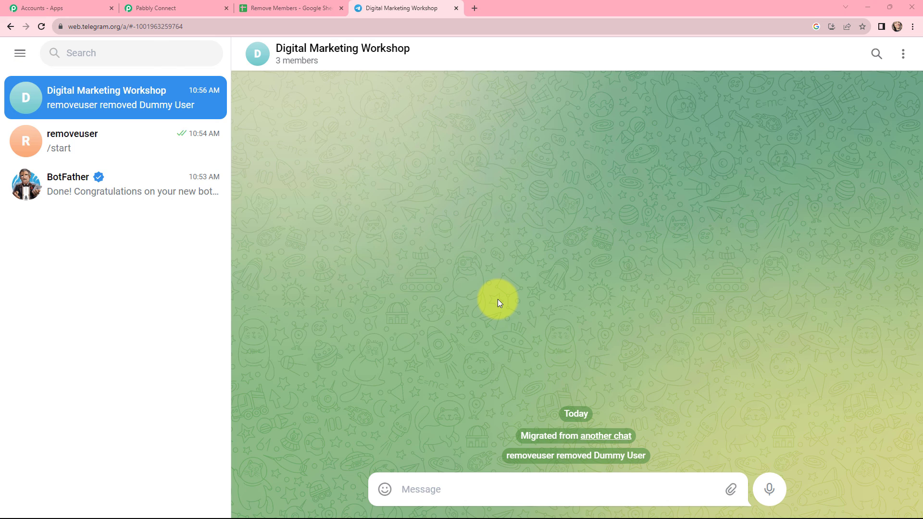
{"action": "scroll", "coordinate": [775, 168], "scroll_direction": "down", "scroll_amount": 3}
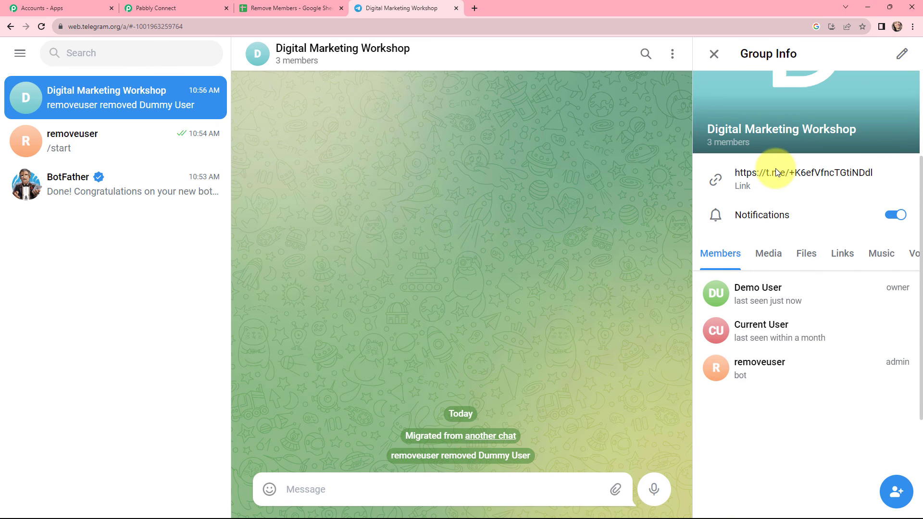